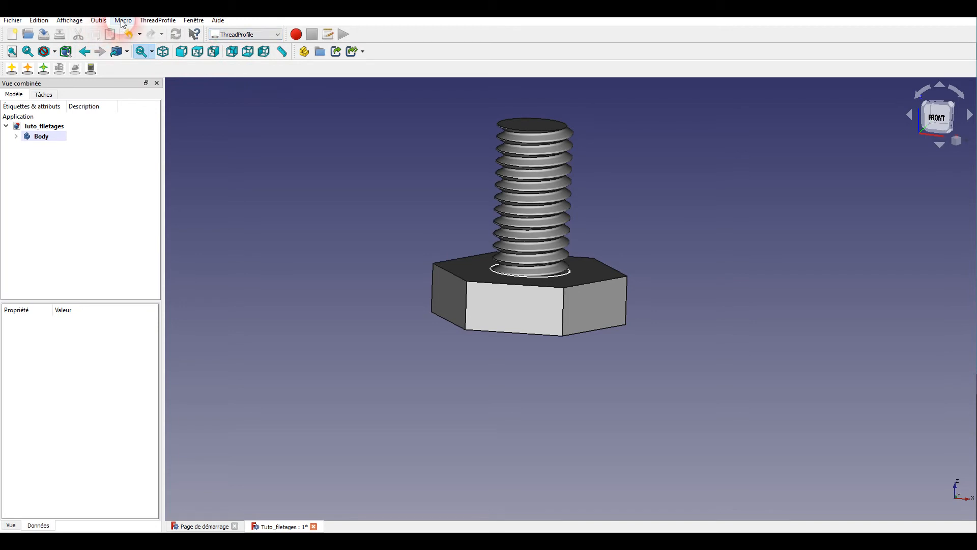
# Step: Look up the ThreadProfile workbench in the addon manager to check its installation status, and close the manager
pyautogui.click(125, 172)
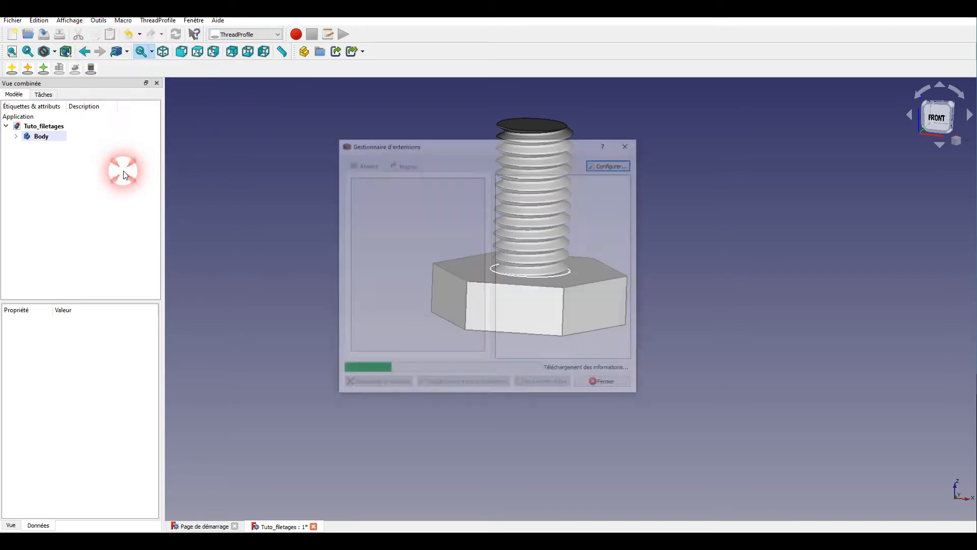
pyautogui.scroll(-18, 451, 268)
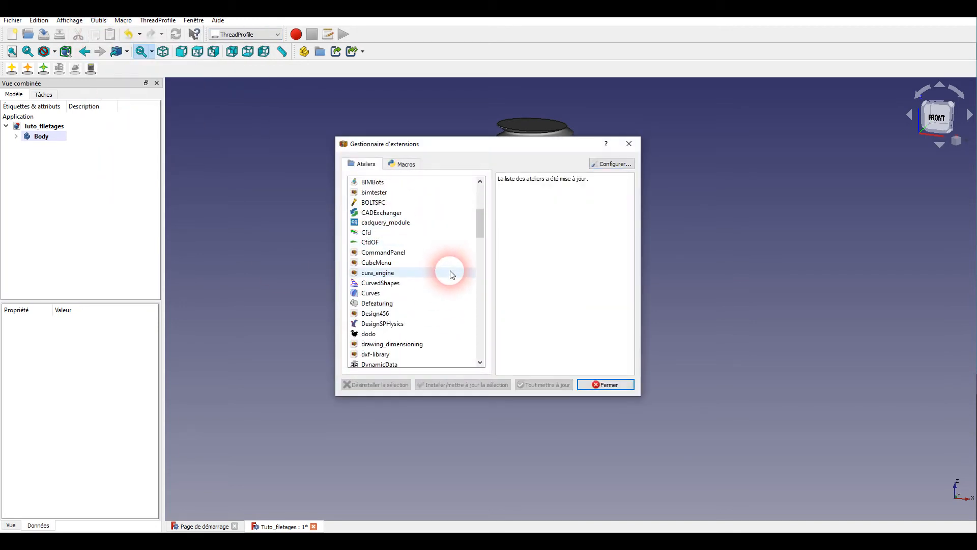
pyautogui.scroll(-8, 453, 274)
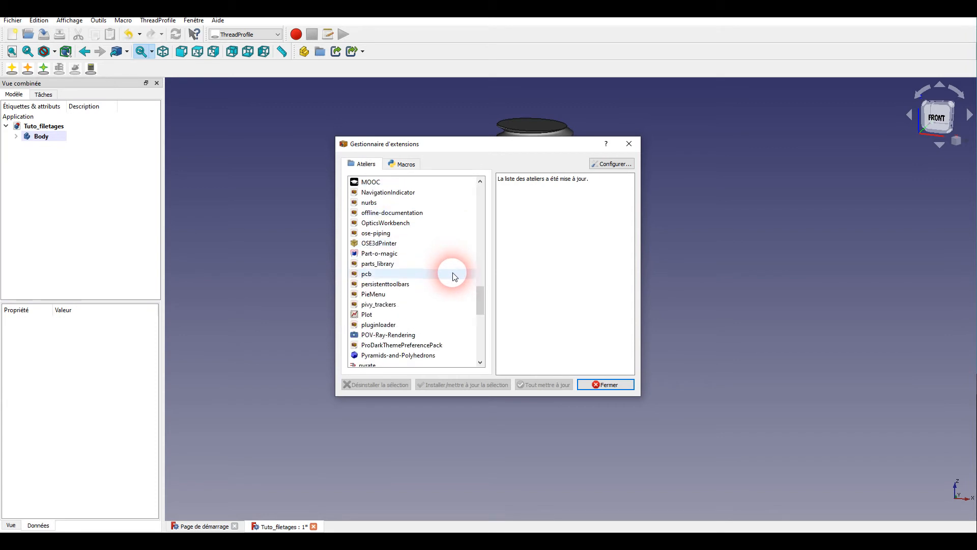
pyautogui.click(409, 347)
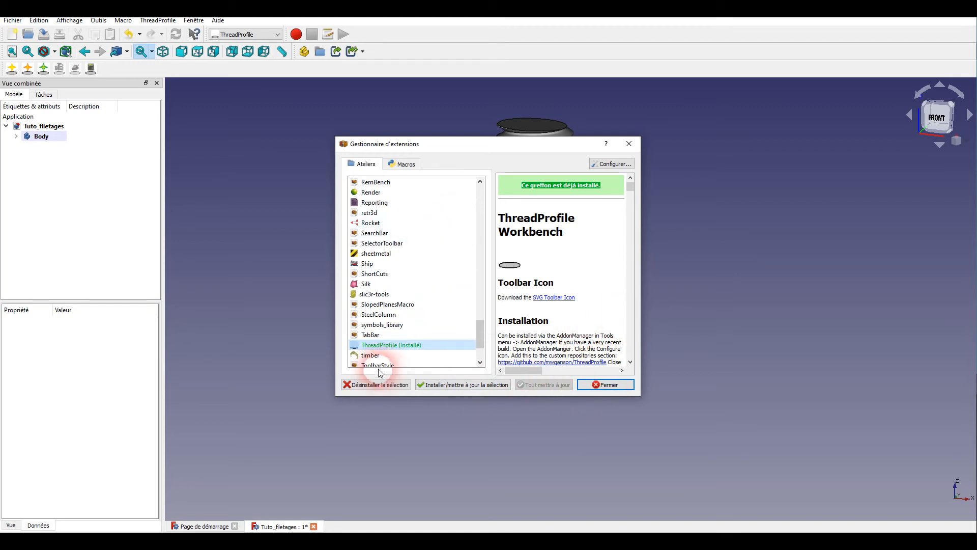
pyautogui.click(606, 386)
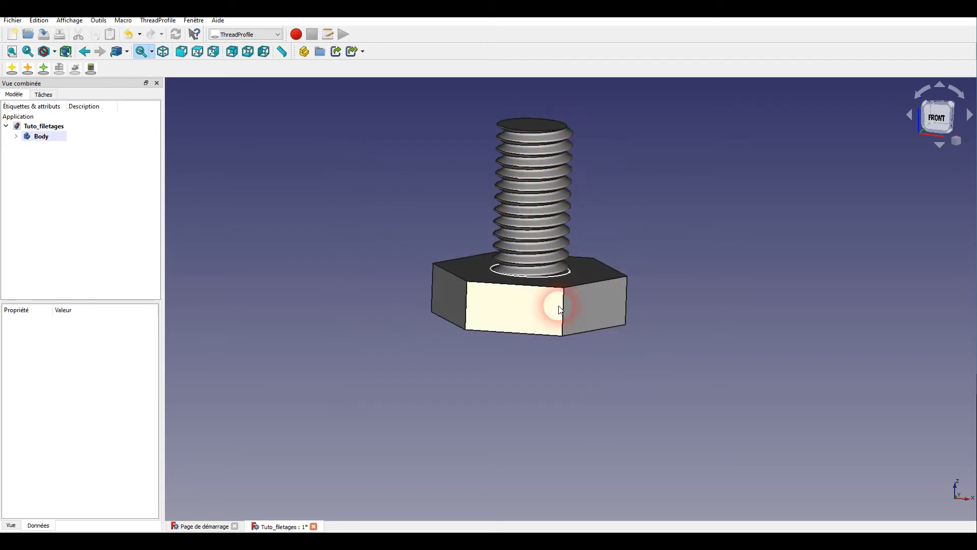
# Step: Delete the existing threaded bolt body from the Tuto_filetages document
pyautogui.moveTo(610, 284); pyautogui.dragTo(648, 340, button='middle')
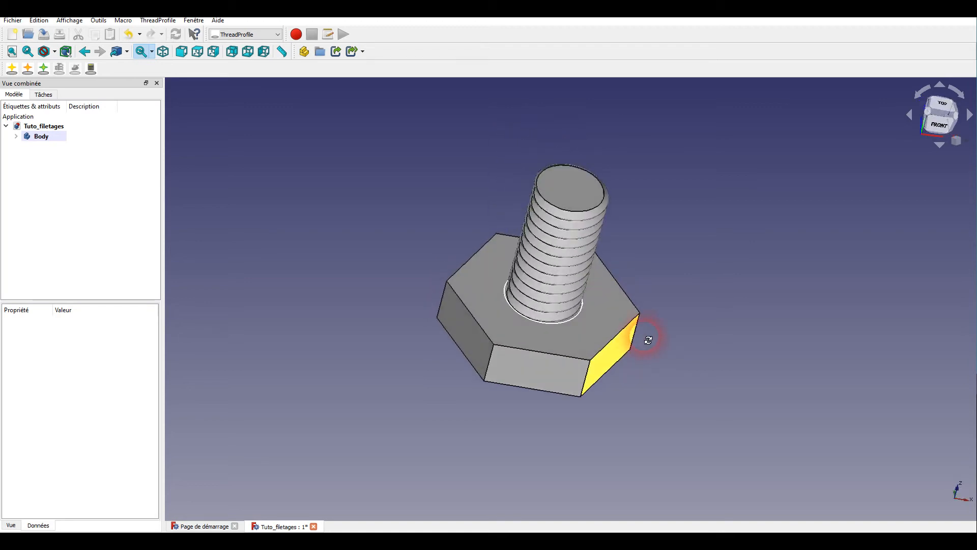
pyautogui.moveTo(578, 342); pyautogui.dragTo(556, 279, button='middle')
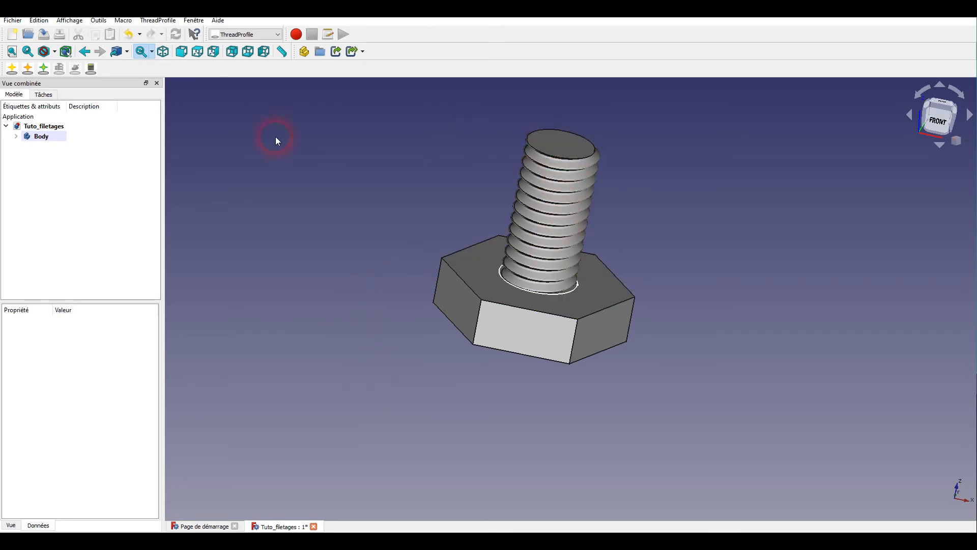
pyautogui.moveTo(524, 157); pyautogui.dragTo(304, 159, button='middle')
pyautogui.moveTo(525, 209); pyautogui.dragTo(498, 250, button='middle')
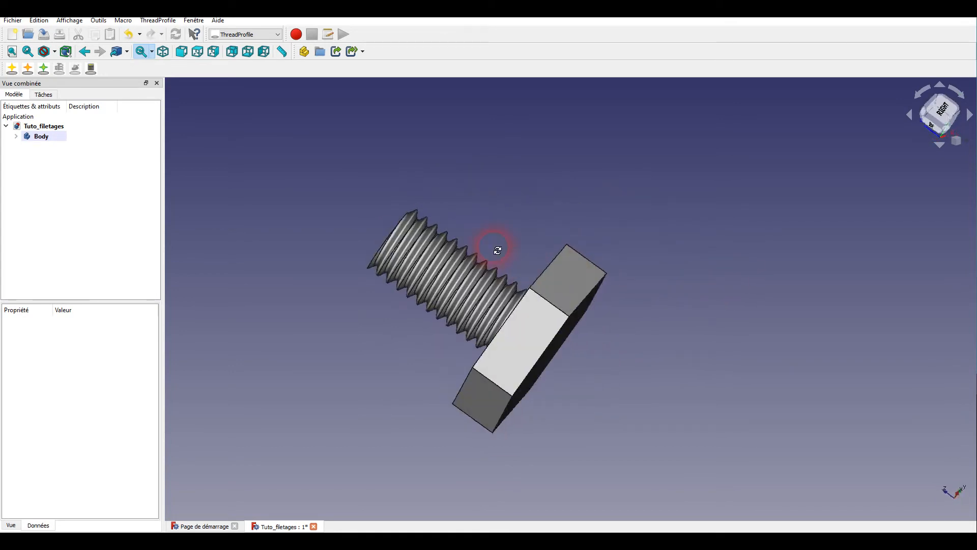
pyautogui.click(31, 137)
pyautogui.press('Delete')
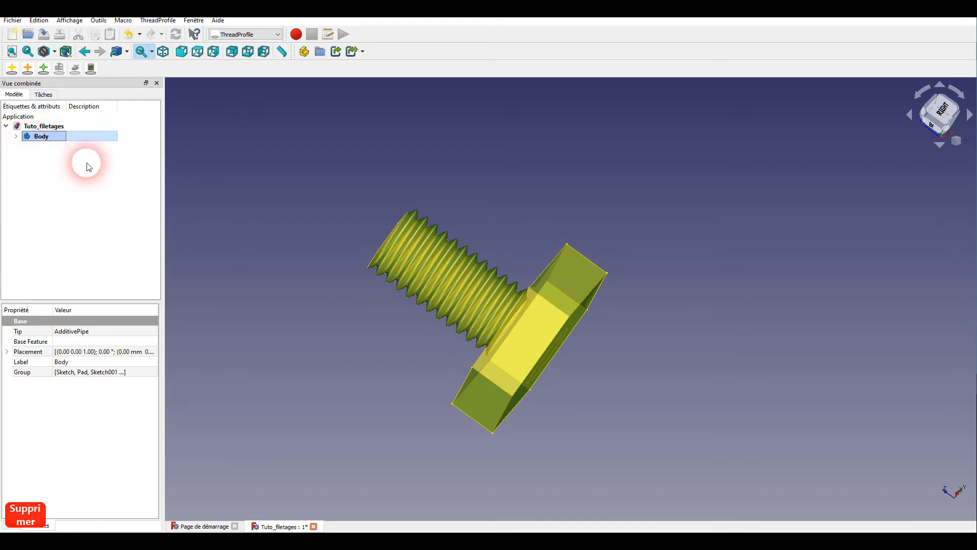
pyautogui.click(66, 189)
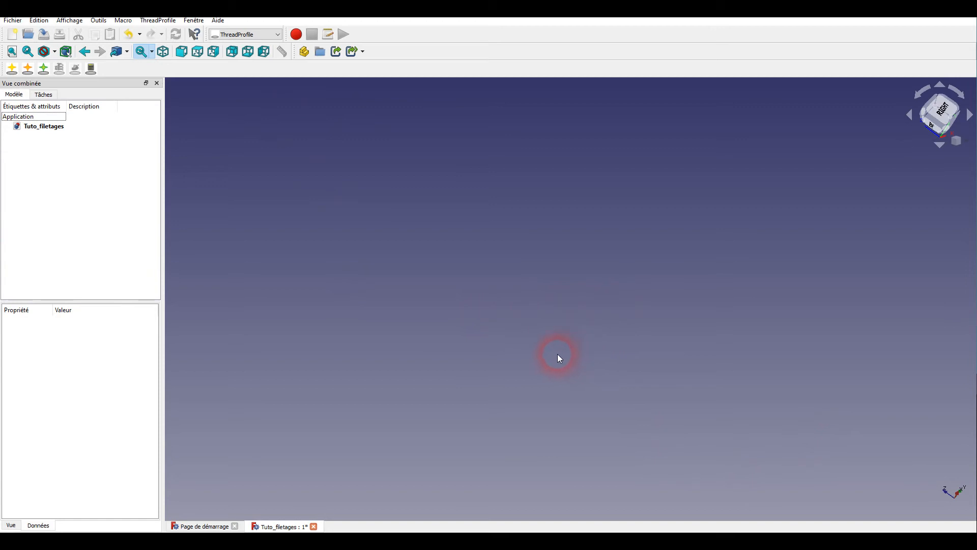
# Step: Create a new body in the Part Design workbench and start a sketch on its XY plane
pyautogui.click(243, 34)
pyautogui.click(244, 118)
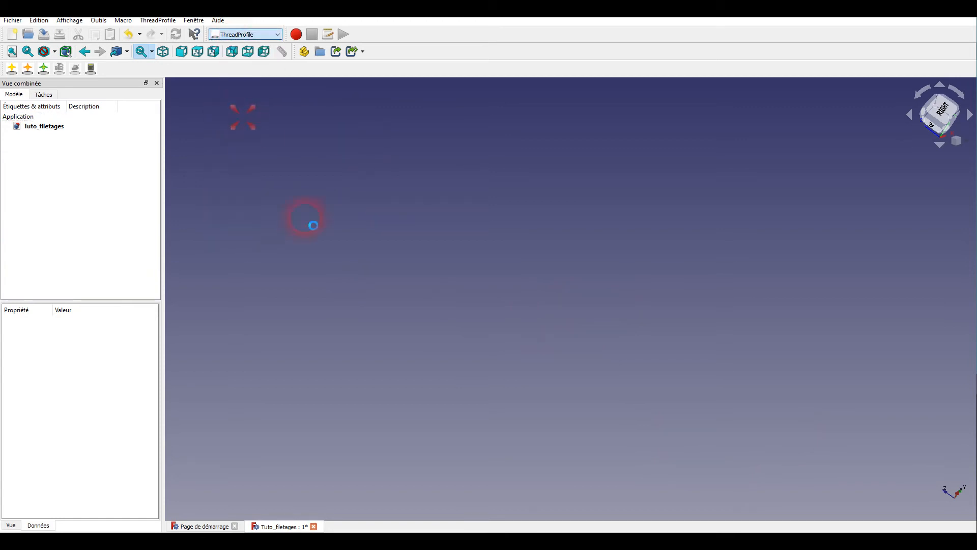
pyautogui.click(23, 126)
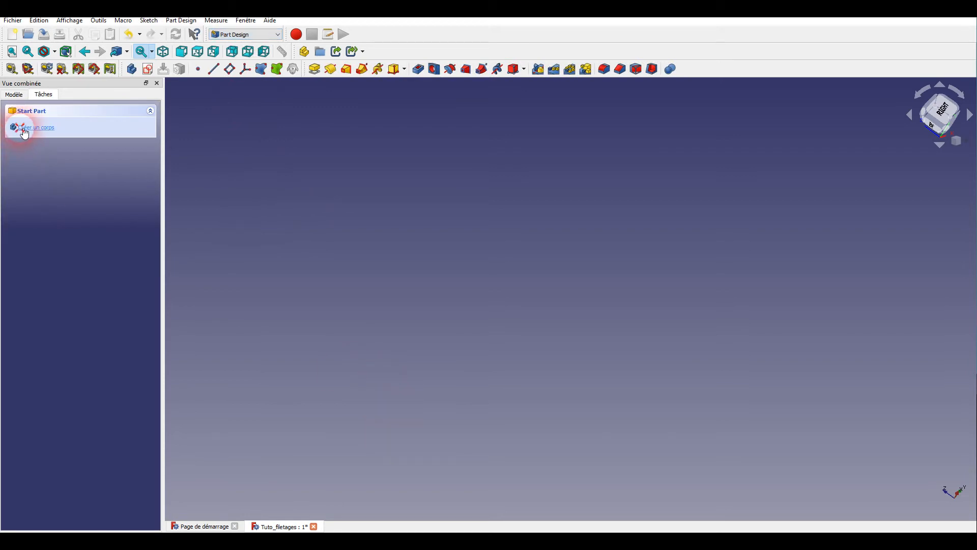
pyautogui.click(44, 127)
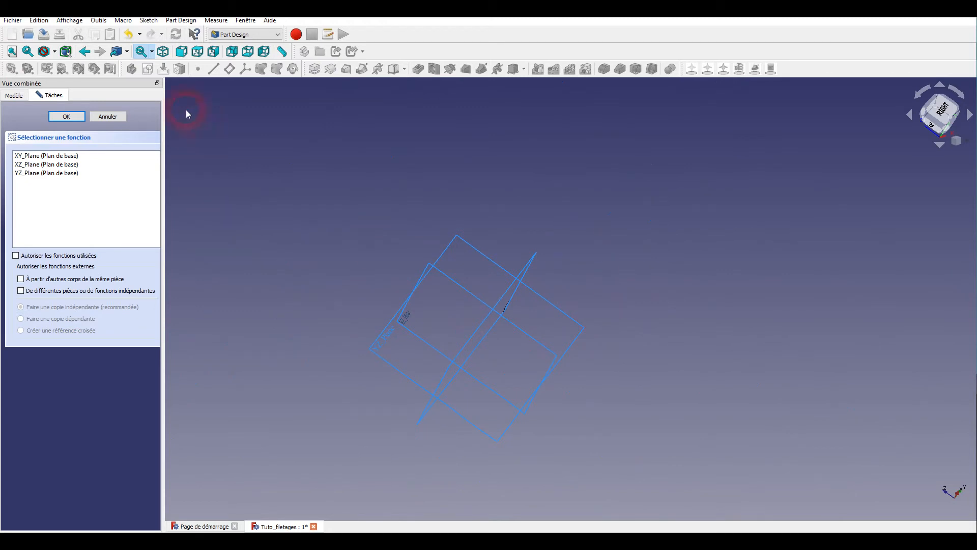
pyautogui.click(163, 51)
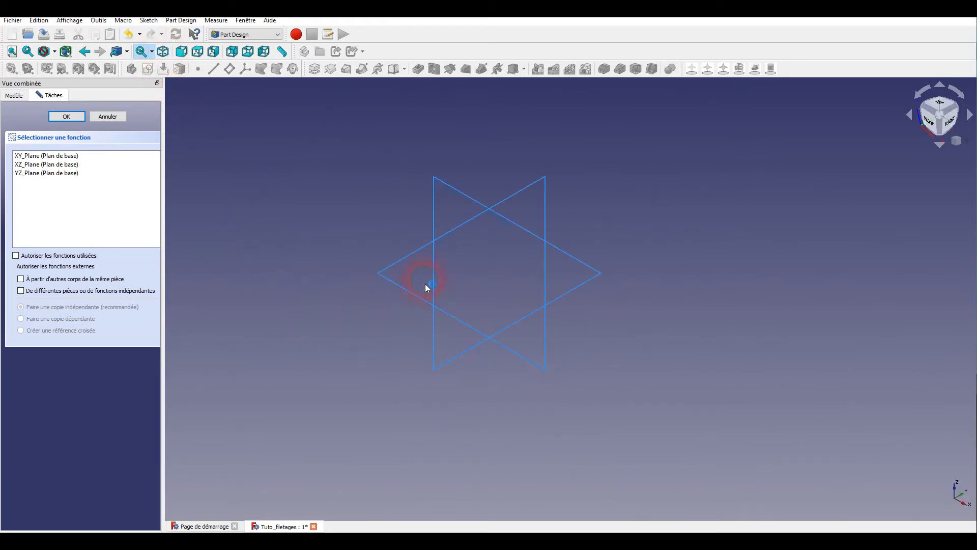
pyautogui.click(413, 295)
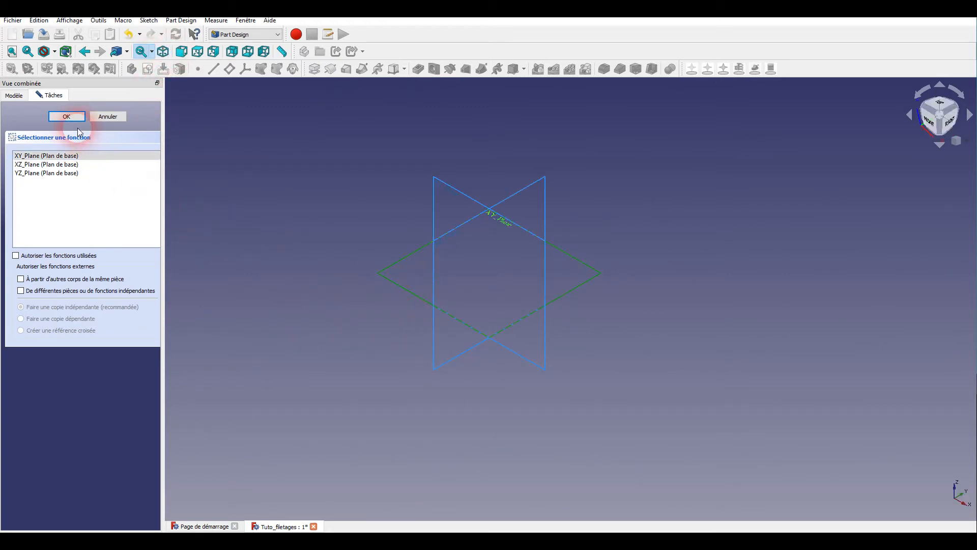
pyautogui.click(67, 116)
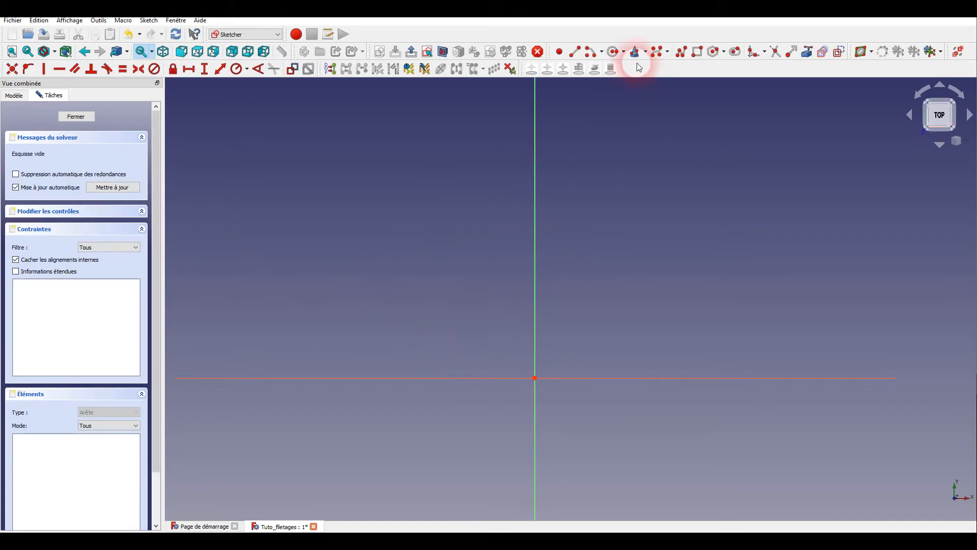
# Step: Draw a regular hexagon centred on the sketch origin, with a circumscribed radius of about 55 mm
pyautogui.click(713, 51)
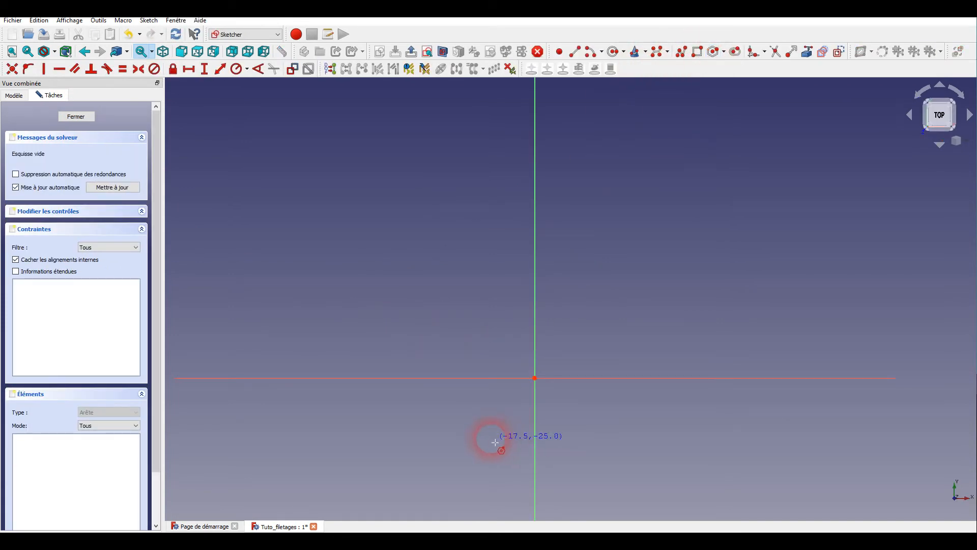
pyautogui.click(535, 378)
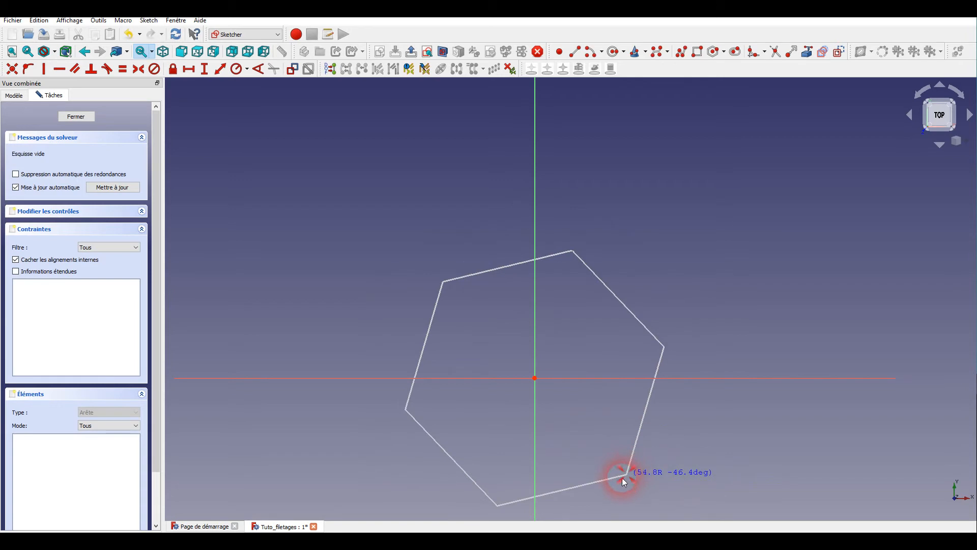
pyautogui.click(627, 476)
pyautogui.scroll(-1, 743, 476)
pyautogui.moveTo(738, 449)
pyautogui.mouseDown(button='middle')
pyautogui.moveTo(716, 344)
pyautogui.moveTo(703, 351)
pyautogui.mouseUp(button='middle')
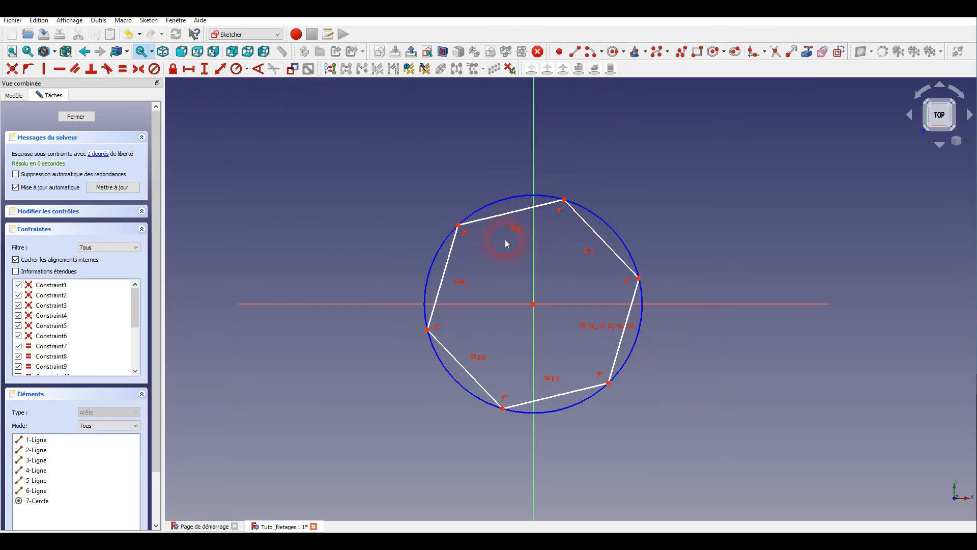
# Step: Constrain the length of the hexagon's upper side to 30 mm
pyautogui.click(220, 69)
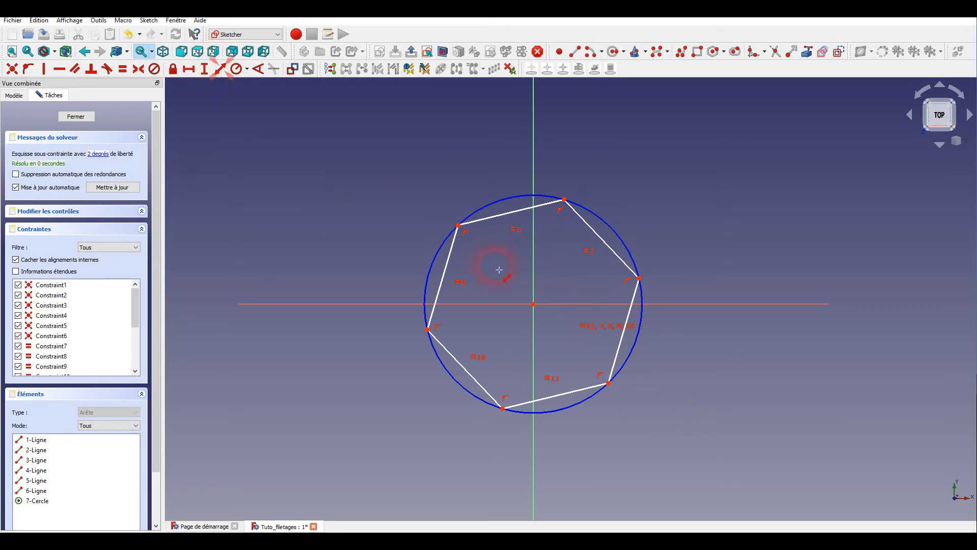
pyautogui.click(509, 214)
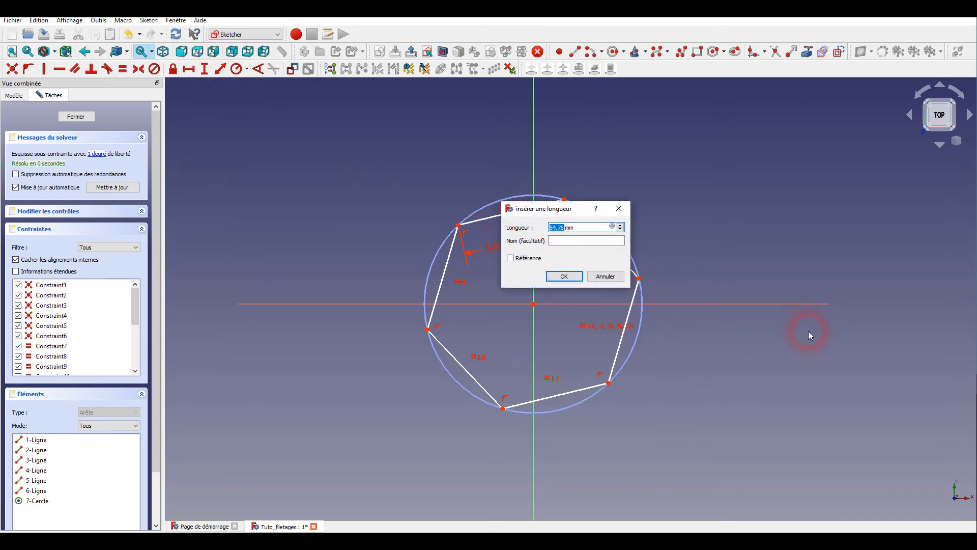
pyautogui.write('30')
pyautogui.press('Return')
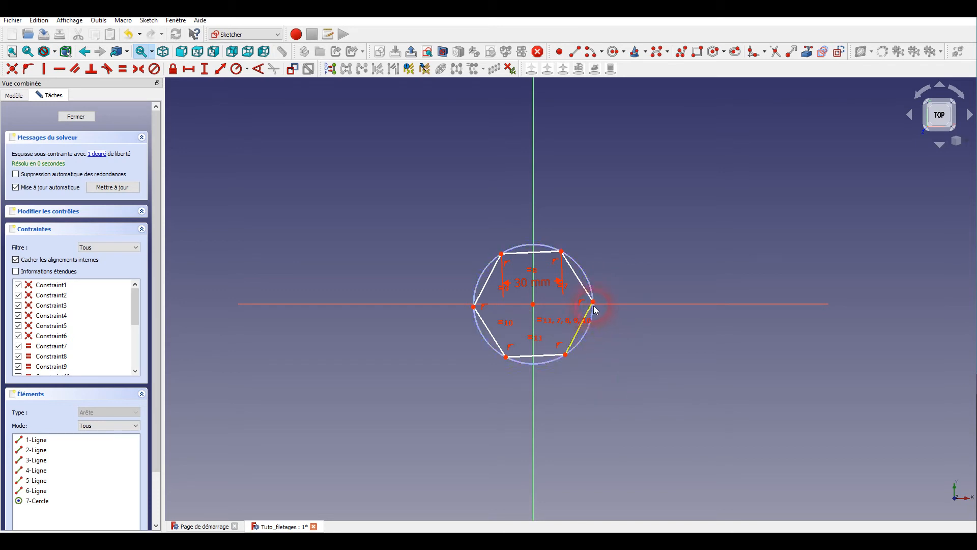
# Step: Constrain the hexagon's right-hand vertex onto the horizontal axis
pyautogui.scroll(5, 617, 313)
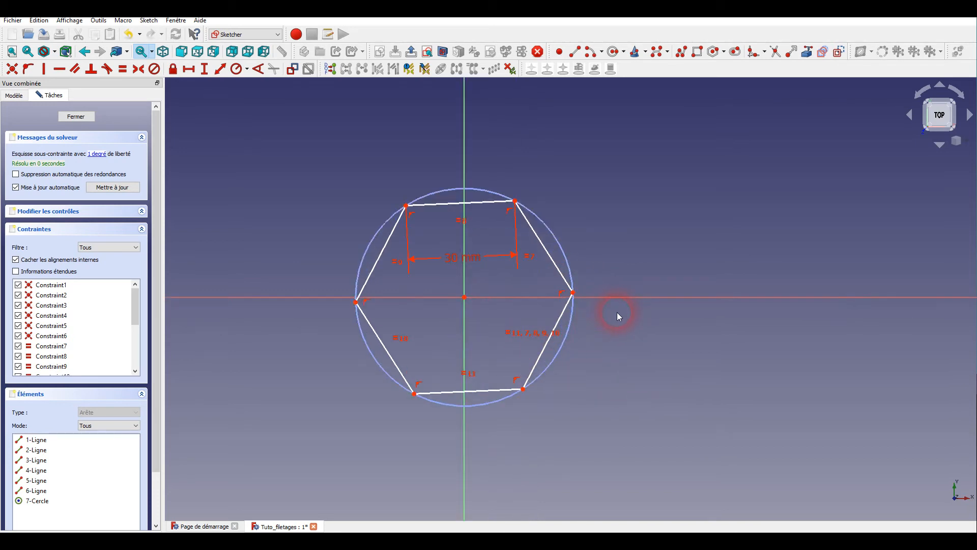
pyautogui.click(563, 289)
pyautogui.click(591, 295)
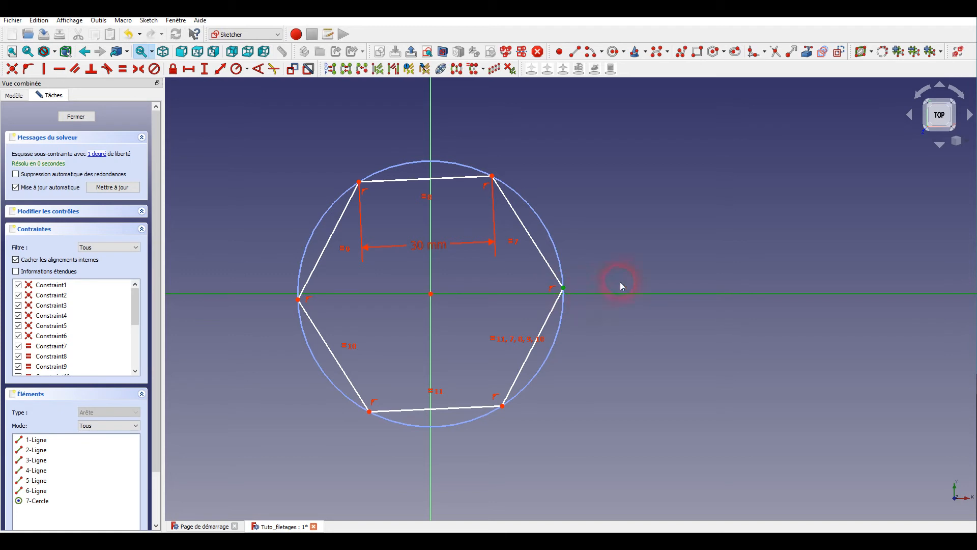
pyautogui.click(12, 69)
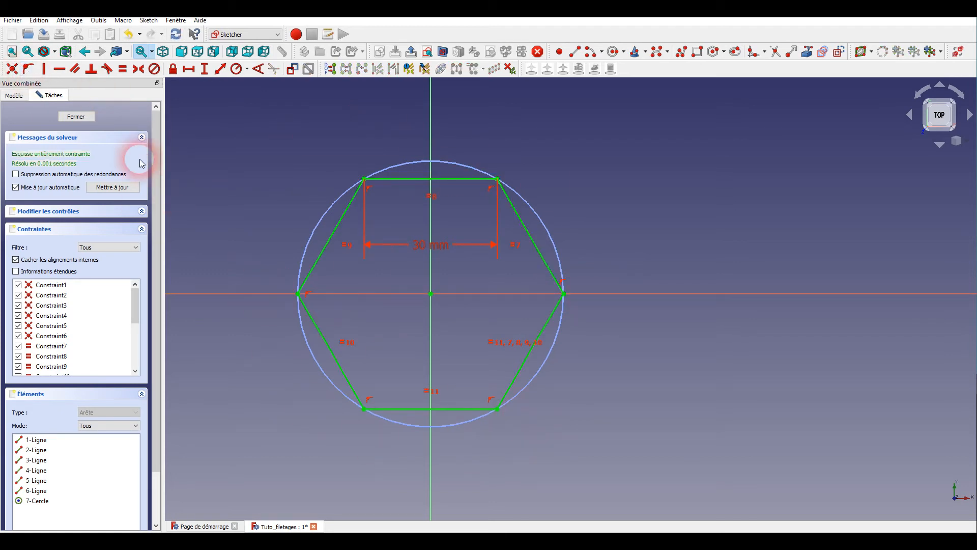
# Step: Close the hexagon sketch and pad it 10 mm to form the bolt head
pyautogui.click(88, 122)
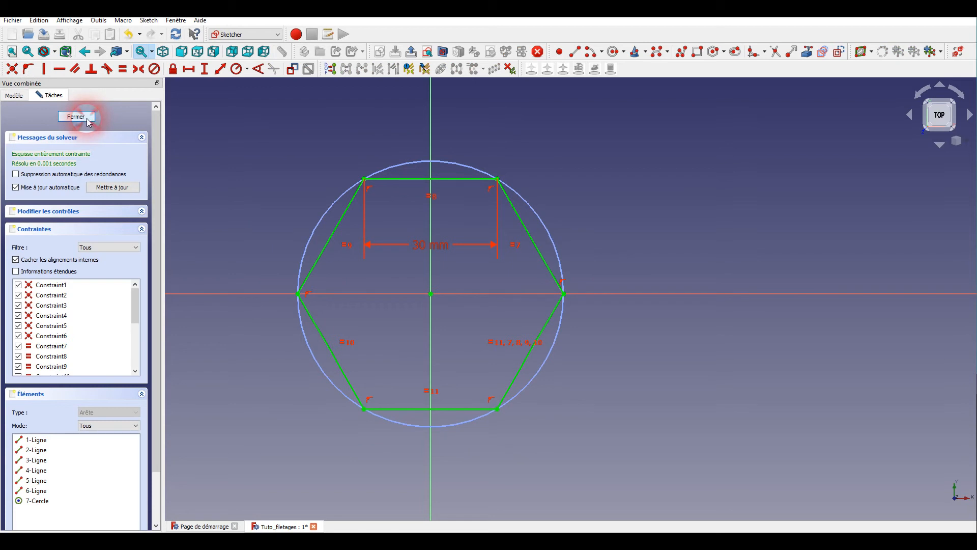
pyautogui.click(314, 69)
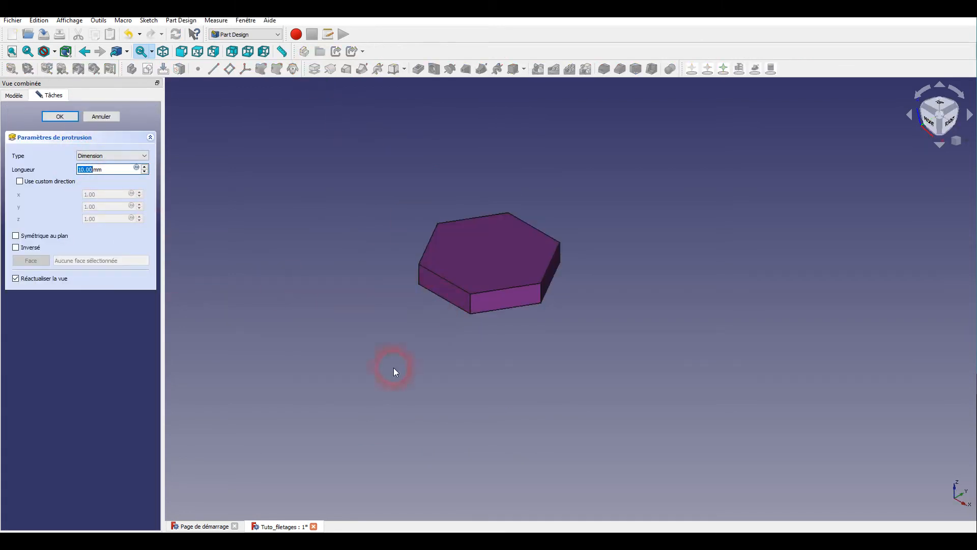
pyautogui.click(60, 116)
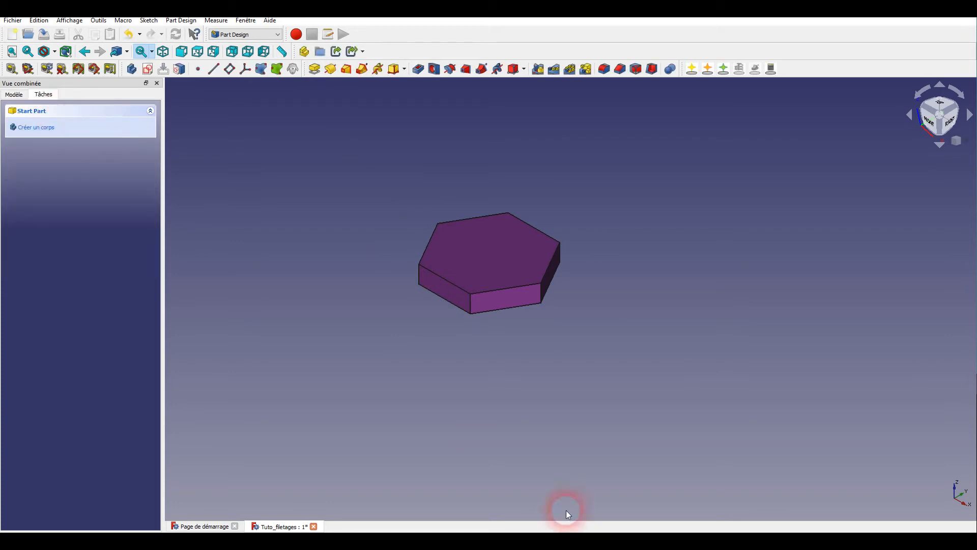
# Step: Sketch a circle about 12 mm in radius on the hexagonal head's top face, centred on the origin, and close the sketch
pyautogui.moveTo(342, 198); pyautogui.dragTo(419, 233, button='middle')
pyautogui.click(593, 284)
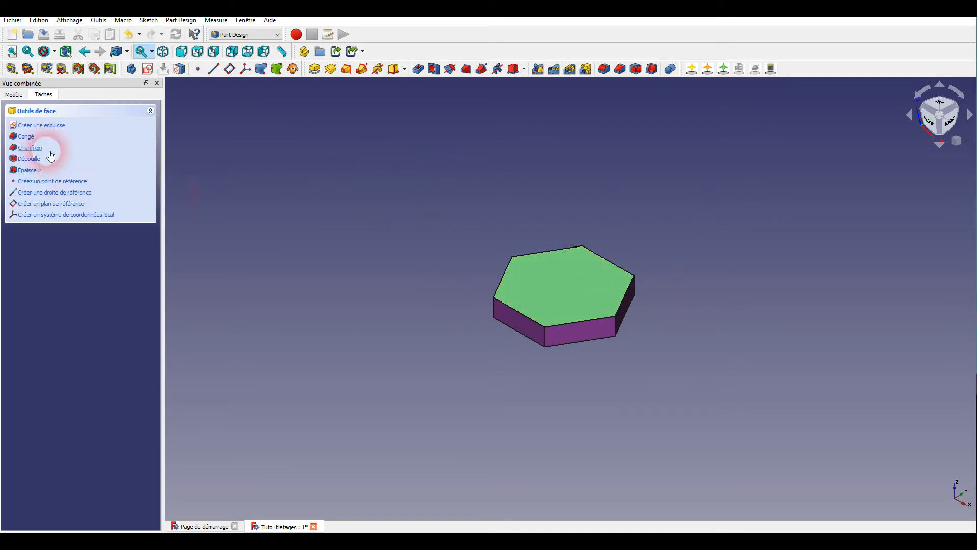
pyautogui.click(51, 125)
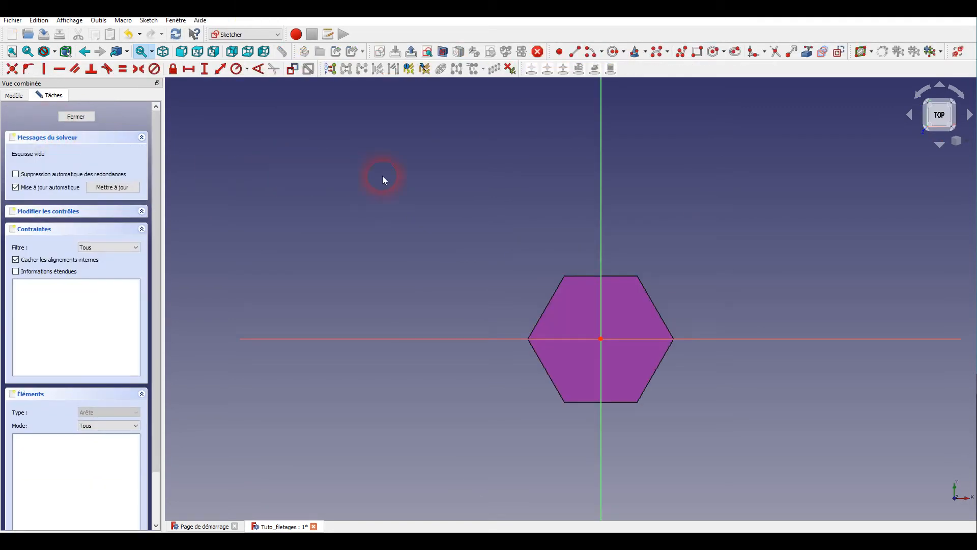
pyautogui.click(614, 52)
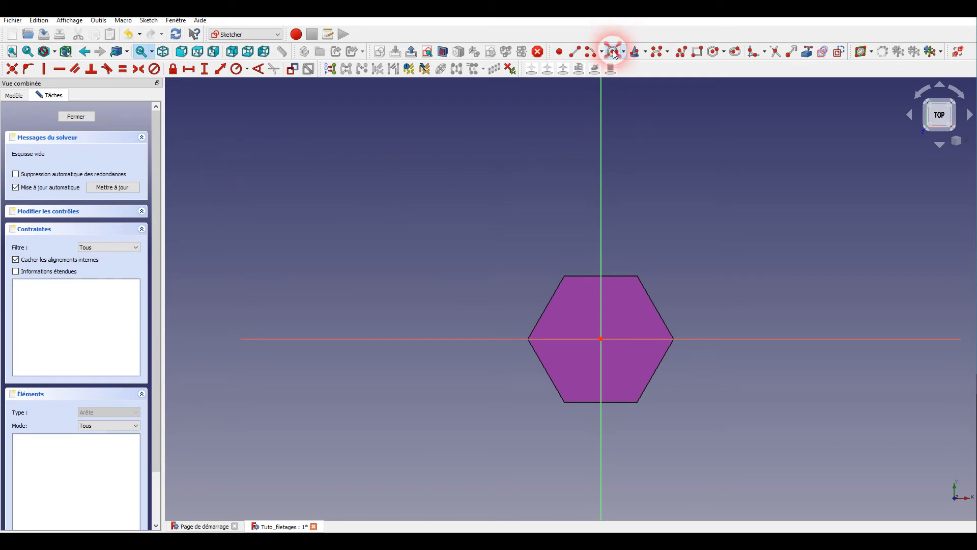
pyautogui.click(604, 343)
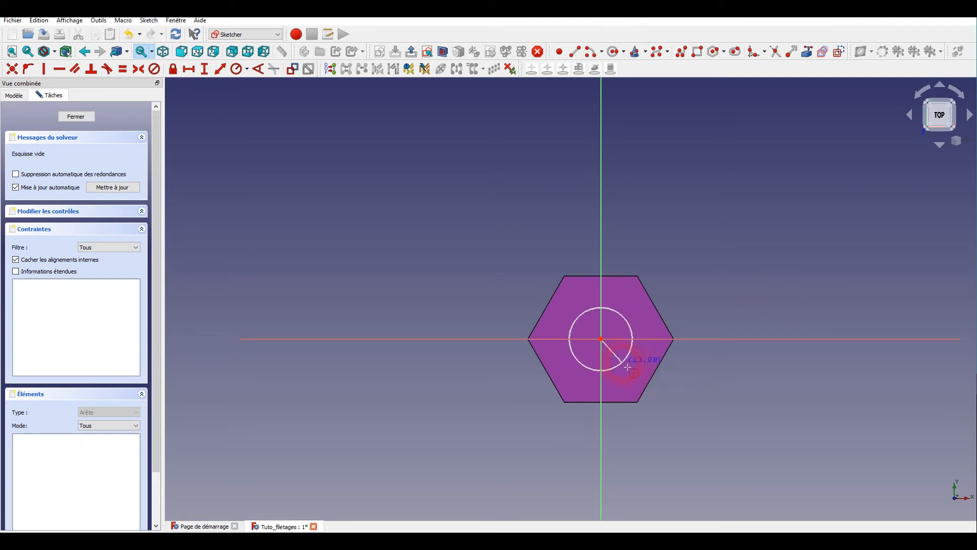
pyautogui.click(627, 363)
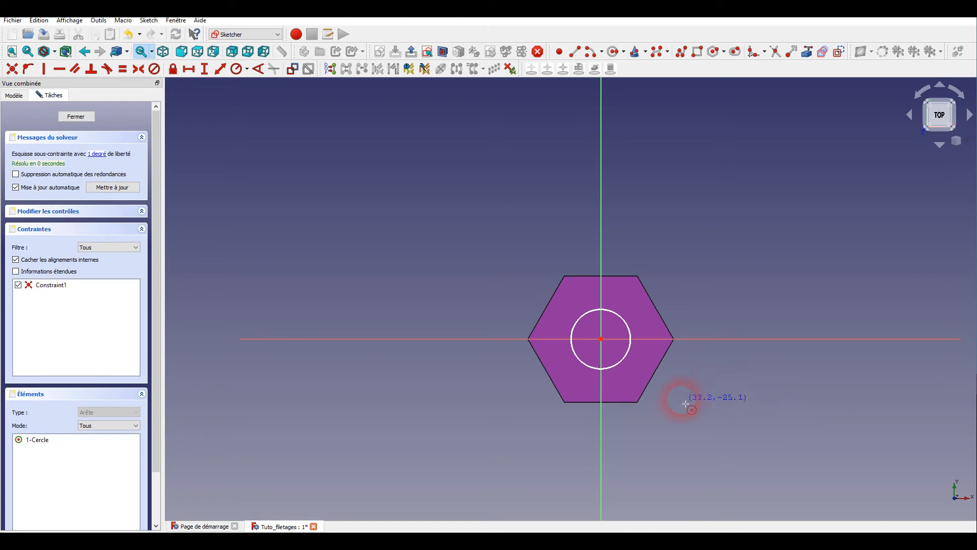
pyautogui.click(78, 120)
pyautogui.click(371, 368)
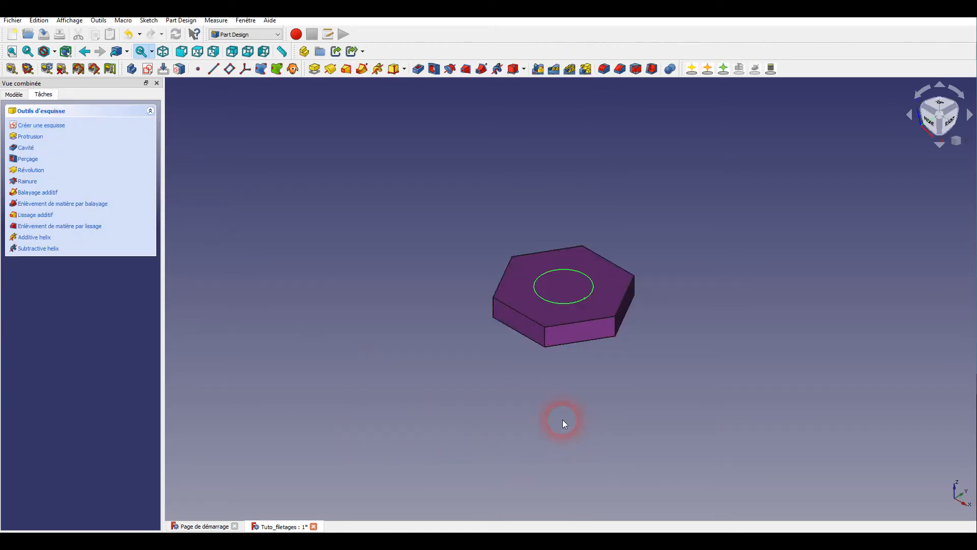
pyautogui.scroll(5, 563, 261)
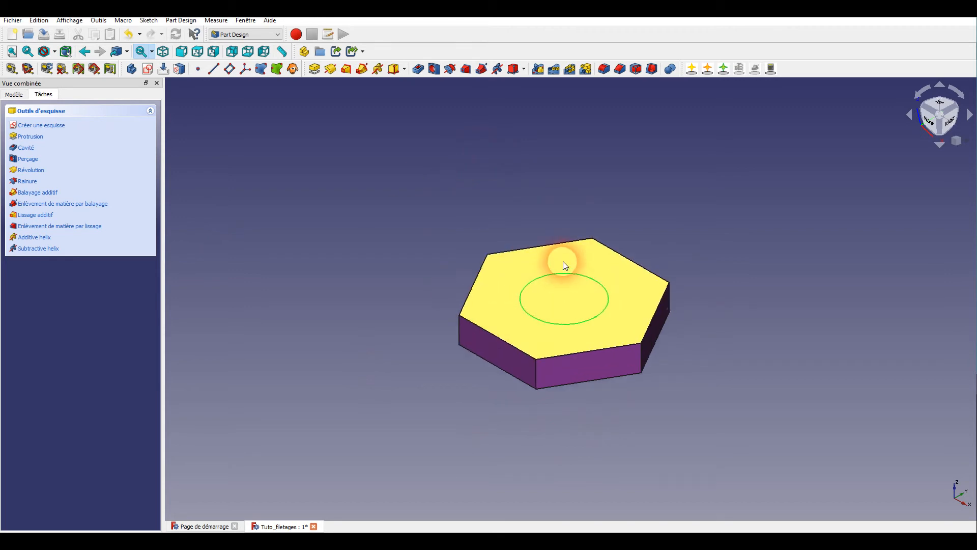
# Step: Switch from the Part Design workbench to the ThreadProfile workbench
pyautogui.click(753, 383)
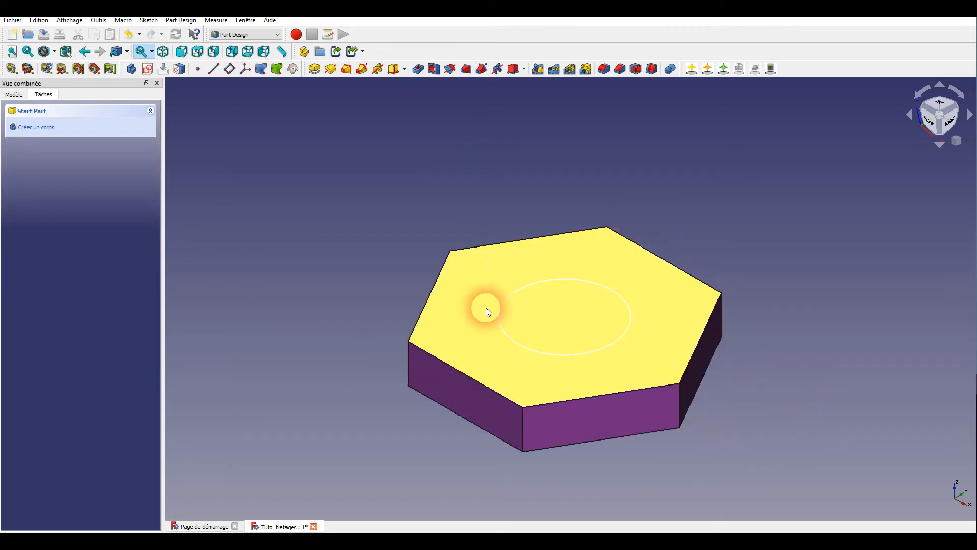
pyautogui.scroll(-1, 804, 386)
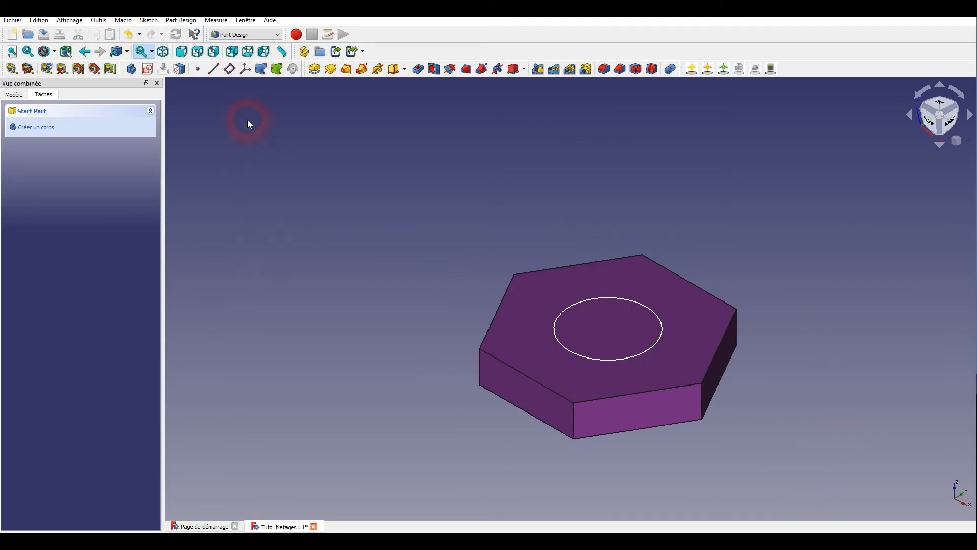
pyautogui.click(279, 35)
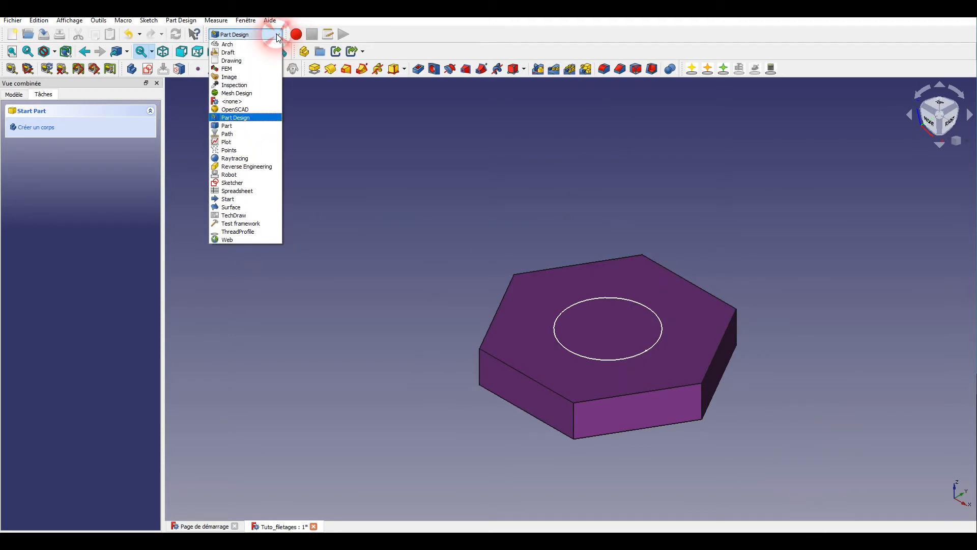
pyautogui.click(269, 231)
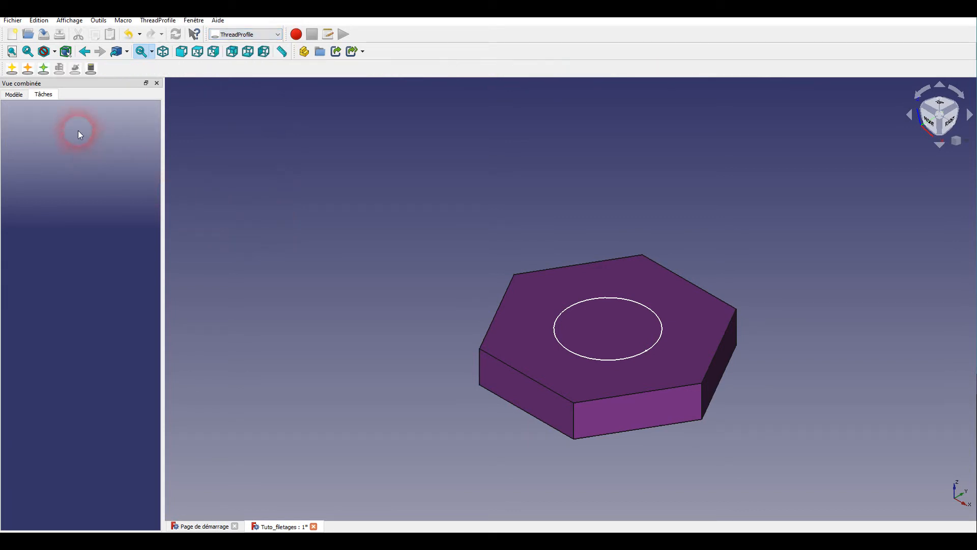
# Step: Show the model tree and create a V thread profile in the body
pyautogui.click(15, 95)
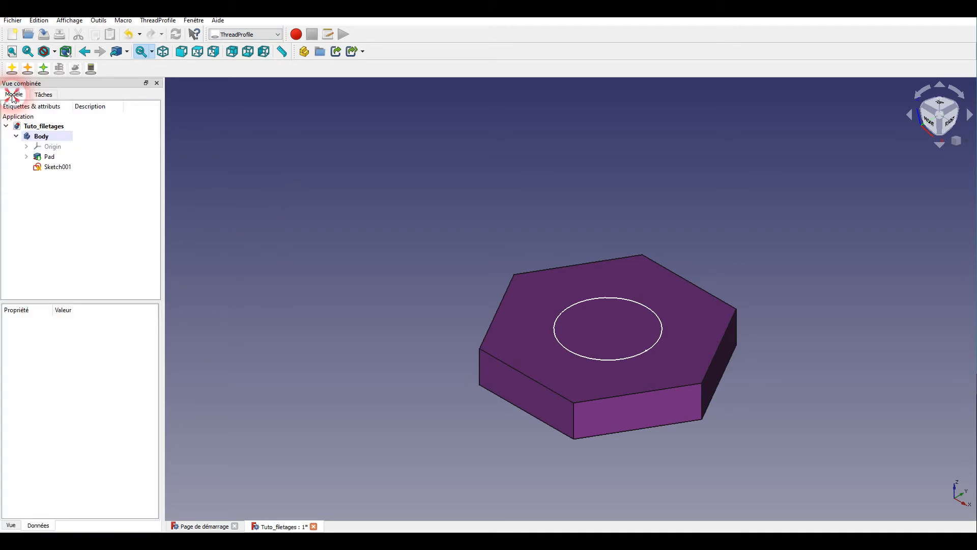
pyautogui.click(58, 169)
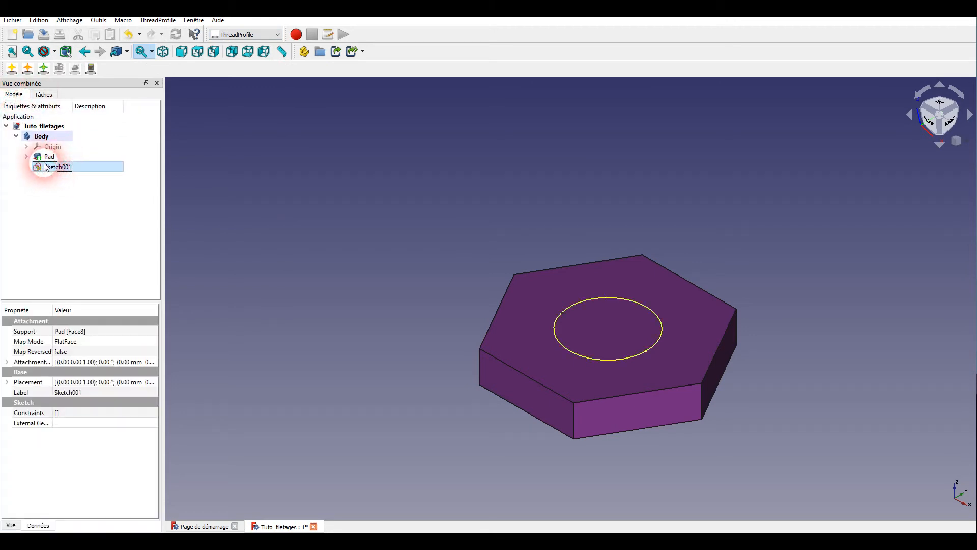
pyautogui.click(48, 158)
pyautogui.click(72, 212)
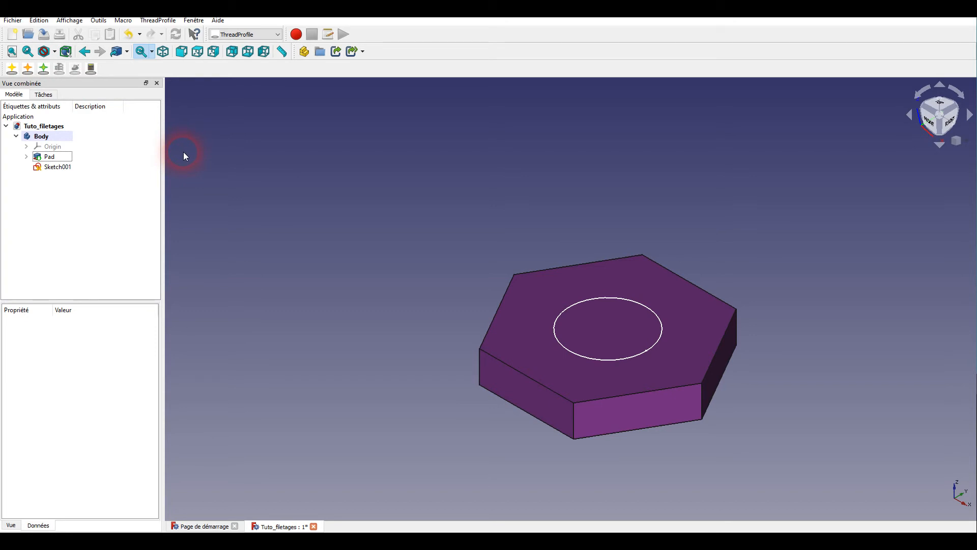
pyautogui.click(11, 69)
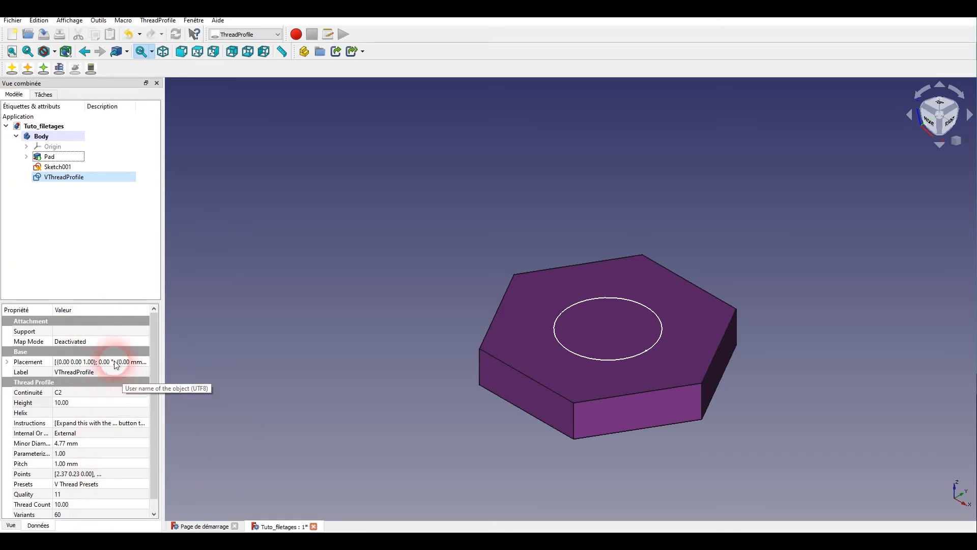
# Step: Set the V thread profile's attachment support to the circle sketch, Sketch001
pyautogui.click(98, 334)
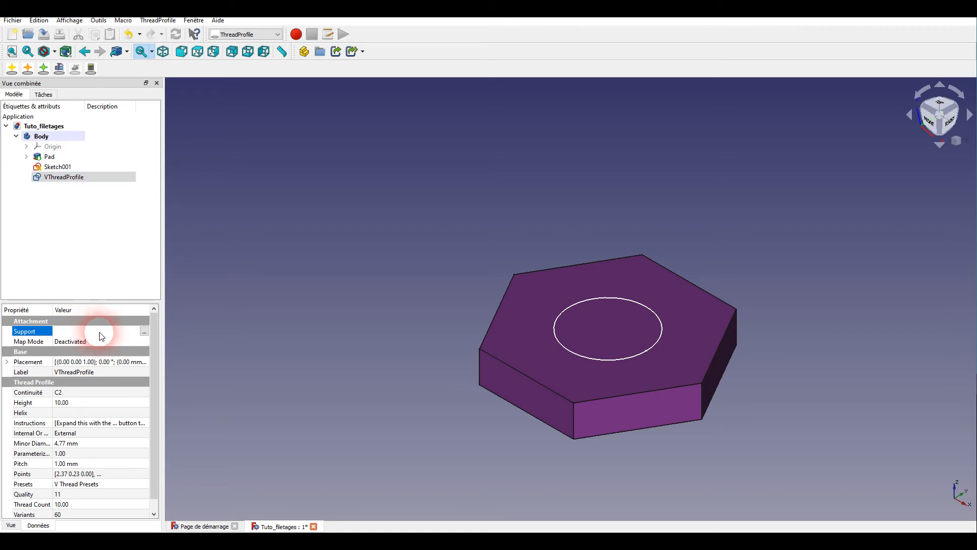
pyautogui.click(624, 357)
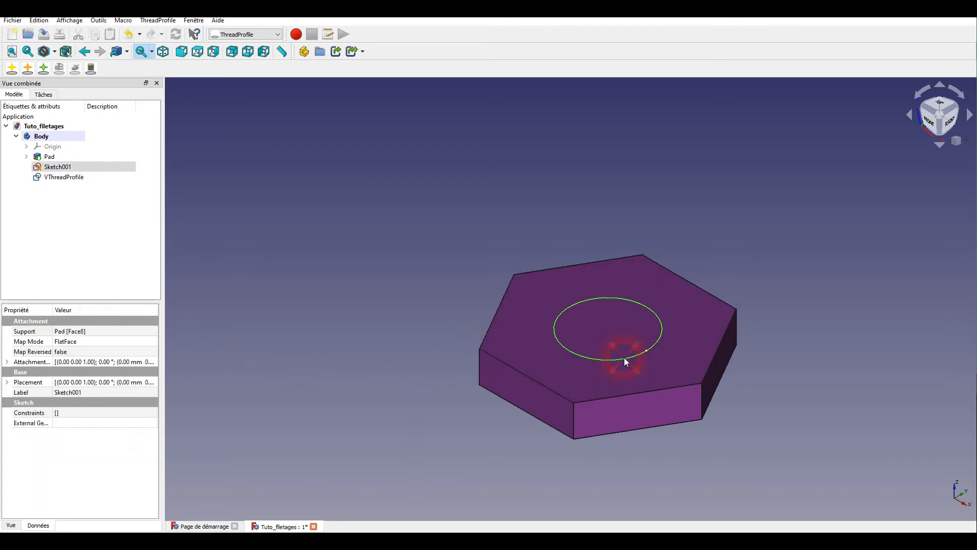
pyautogui.click(63, 177)
pyautogui.click(83, 333)
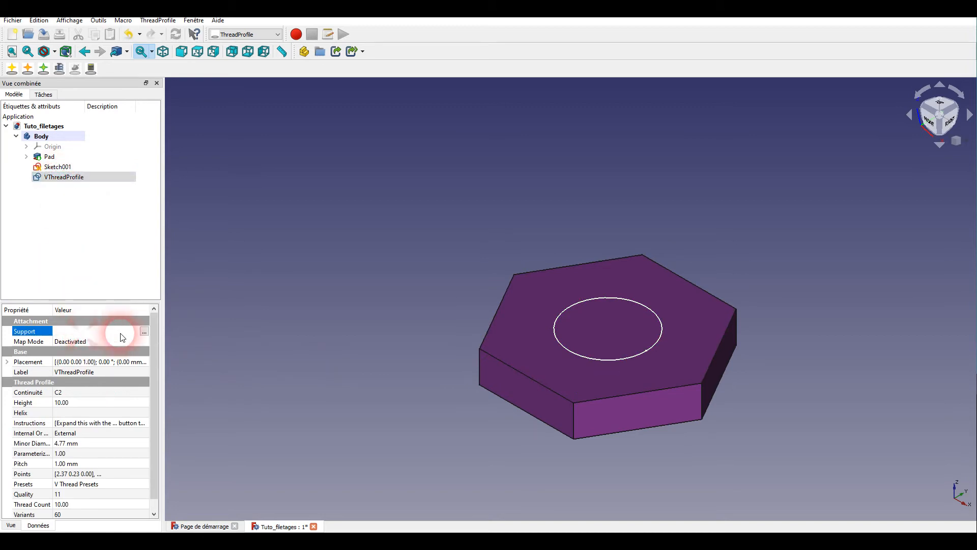
pyautogui.click(144, 332)
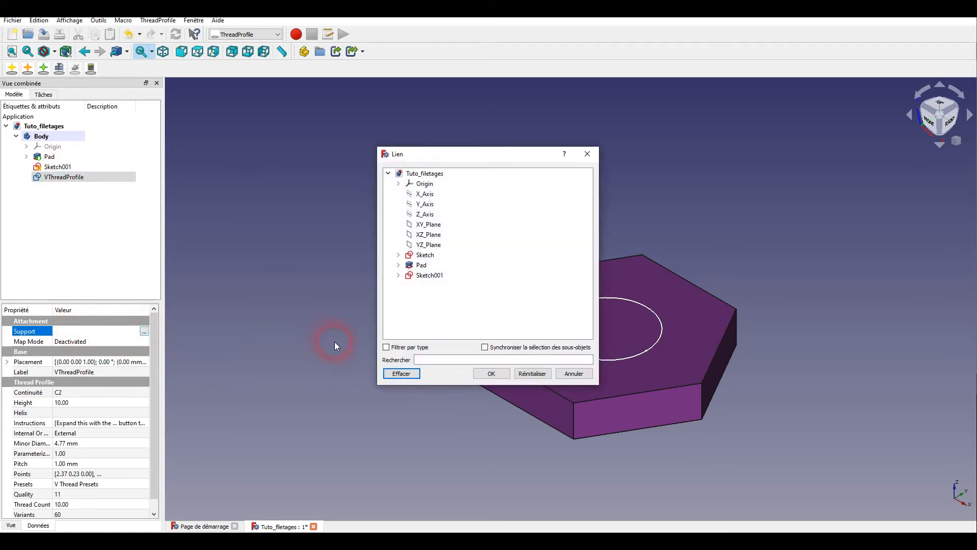
pyautogui.moveTo(450, 158); pyautogui.dragTo(293, 156)
pyautogui.click(269, 274)
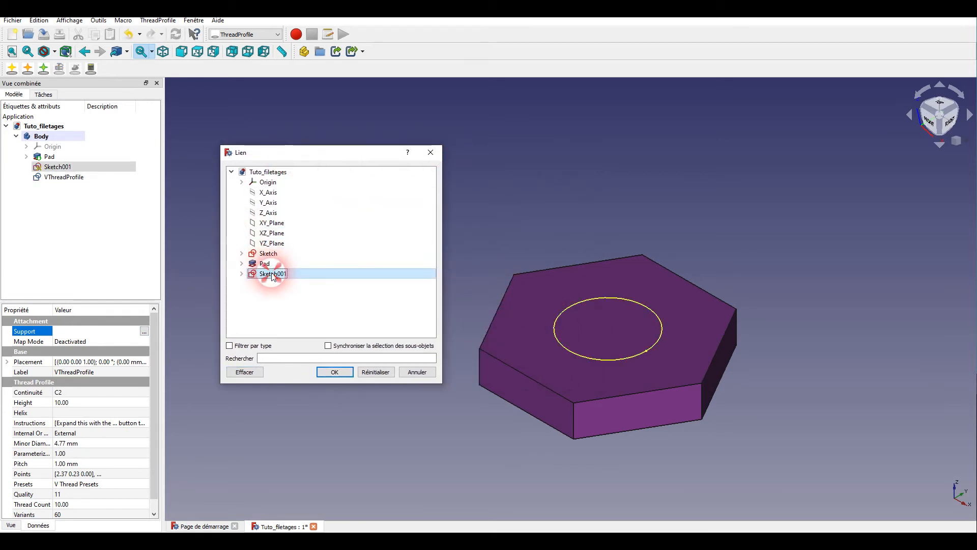
pyautogui.click(335, 373)
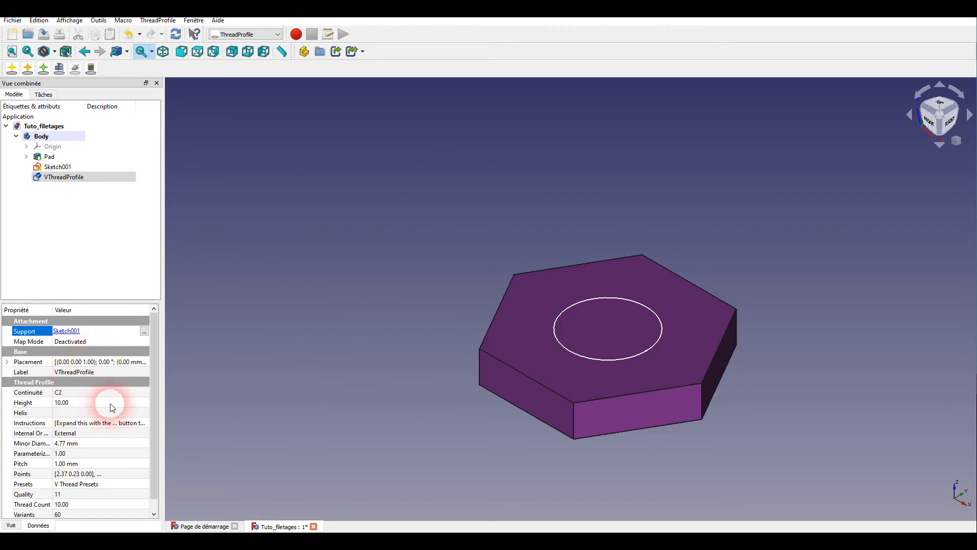
# Step: Apply the M12 Coarse 1.75 preset to the V thread profile
pyautogui.scroll(-1, 152, 355)
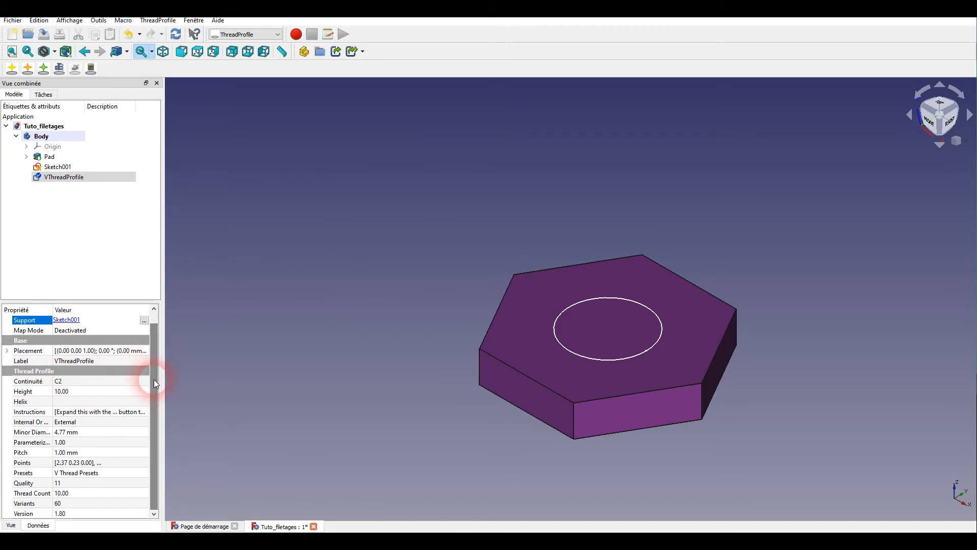
pyautogui.click(76, 473)
pyautogui.click(76, 472)
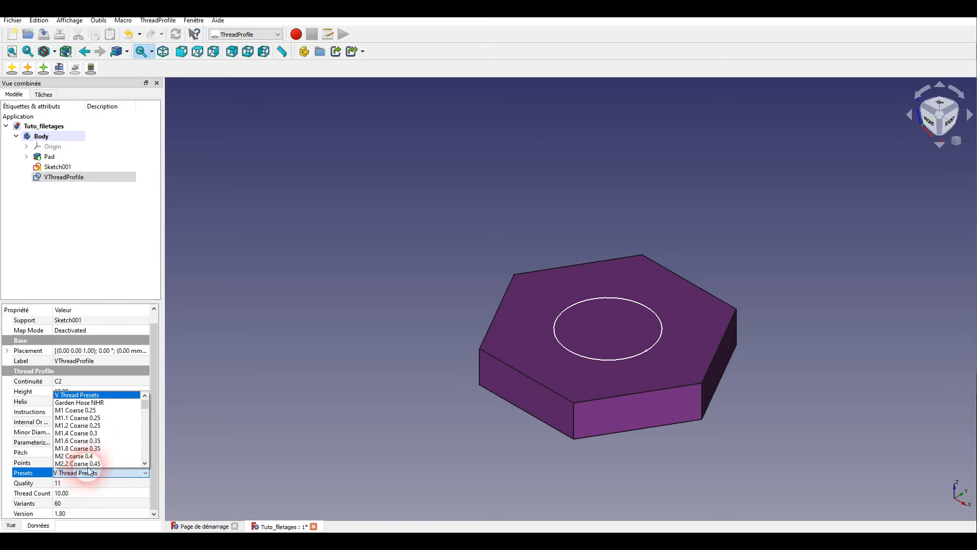
pyautogui.scroll(-4, 108, 446)
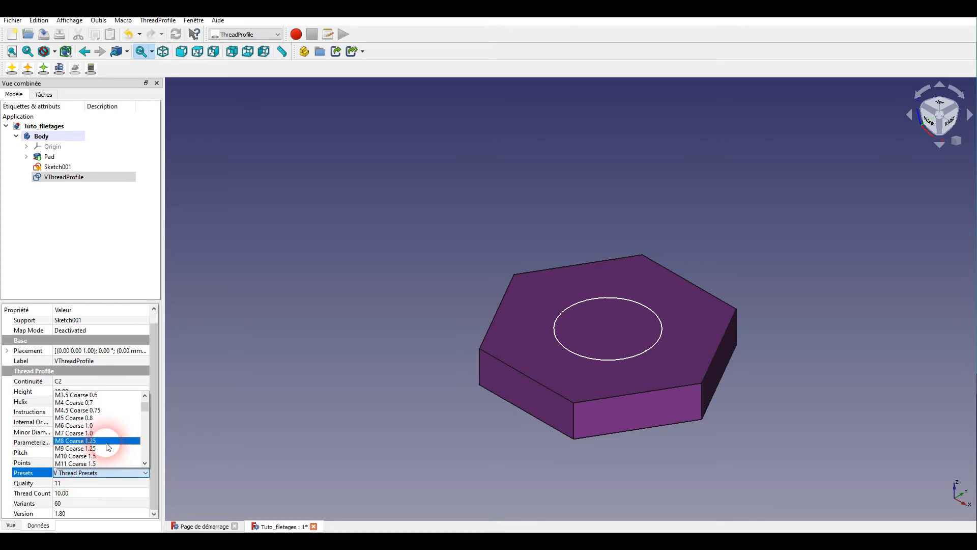
pyautogui.scroll(-1, 108, 446)
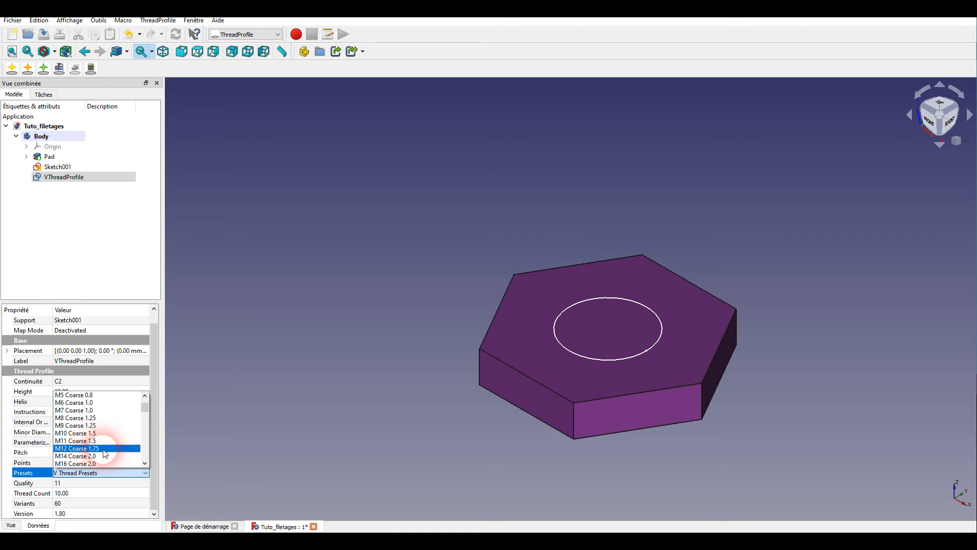
pyautogui.click(104, 449)
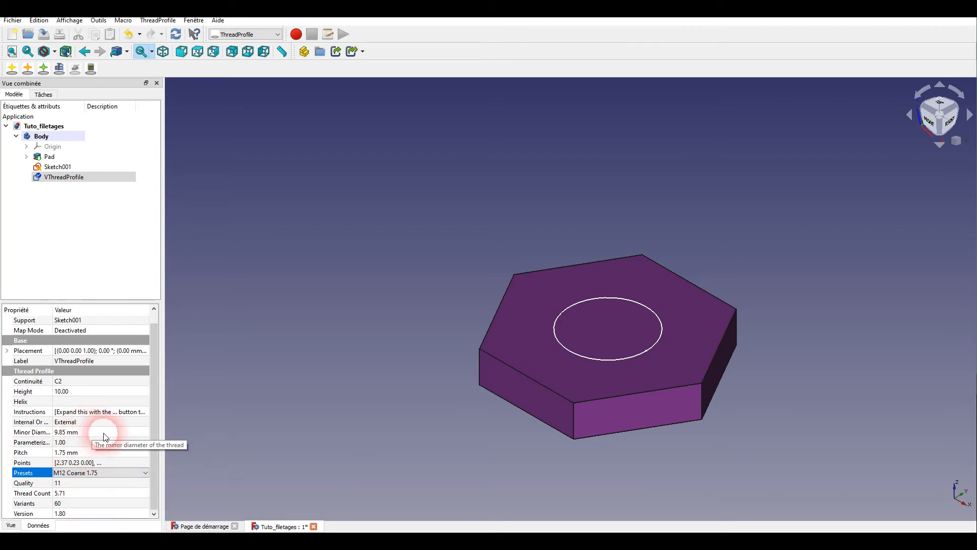
# Step: Set the V thread profile's height to 20
pyautogui.click(94, 392)
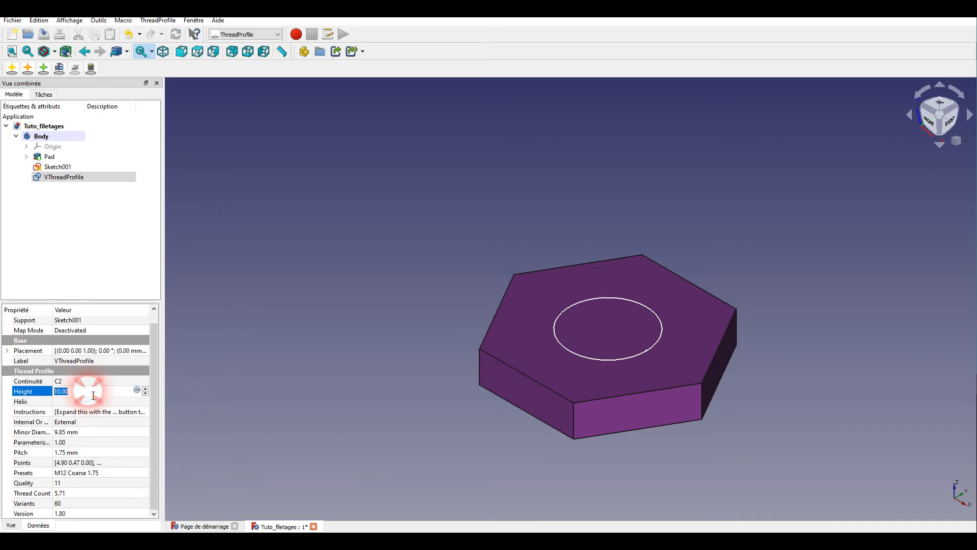
pyautogui.write('20')
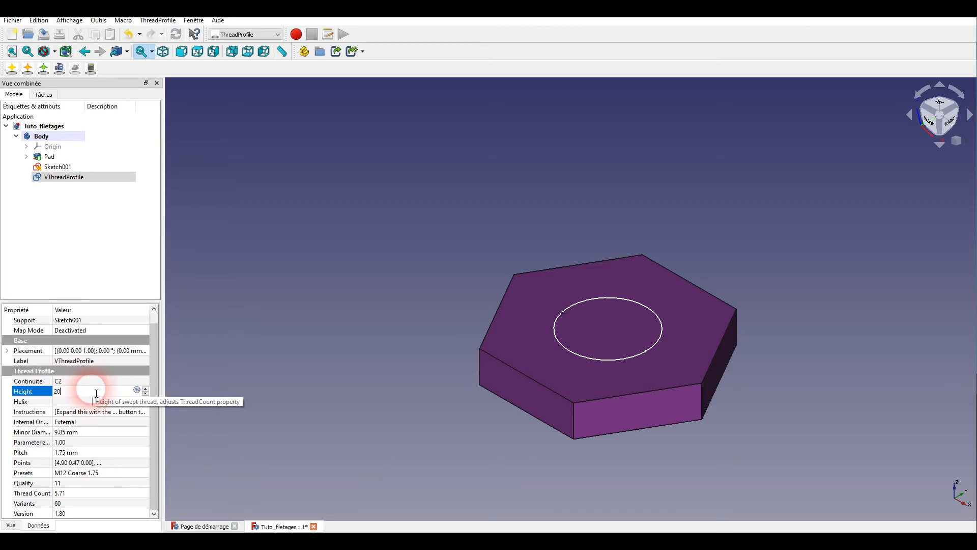
pyautogui.press('Return')
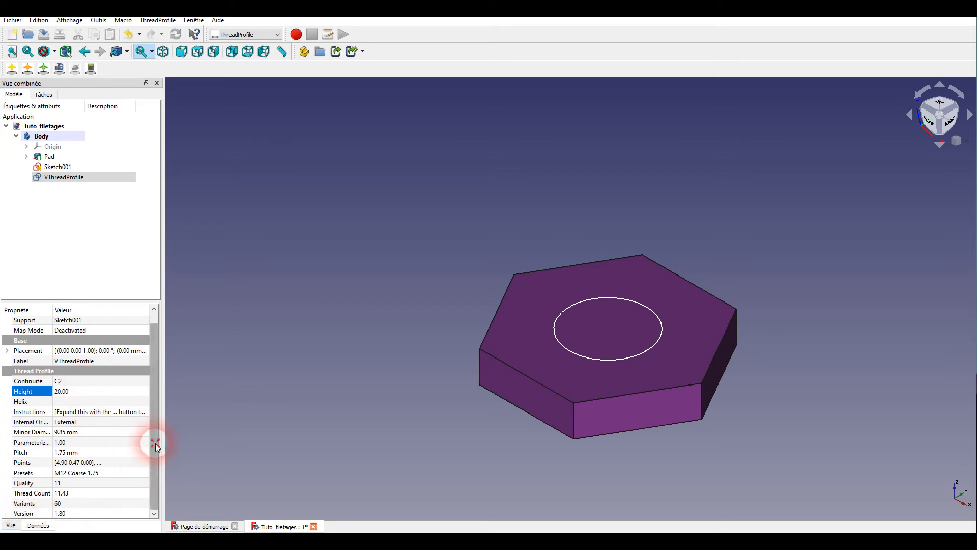
# Step: Create a helix from the V thread profile on the bolt head
pyautogui.scroll(1, 148, 432)
pyautogui.moveTo(502, 454); pyautogui.dragTo(545, 331, button='middle')
pyautogui.moveTo(733, 247); pyautogui.dragTo(613, 364, button='middle')
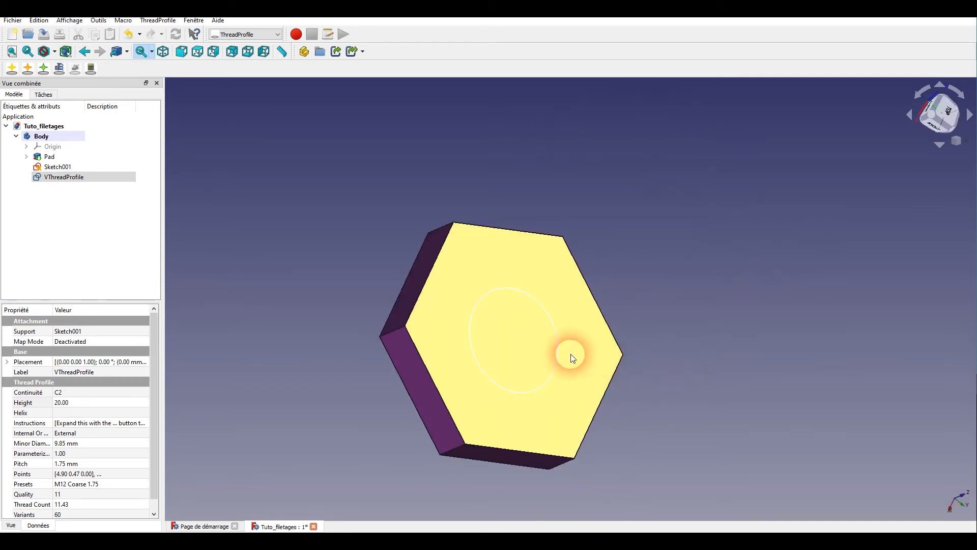
pyautogui.moveTo(552, 353); pyautogui.dragTo(656, 332, button='middle')
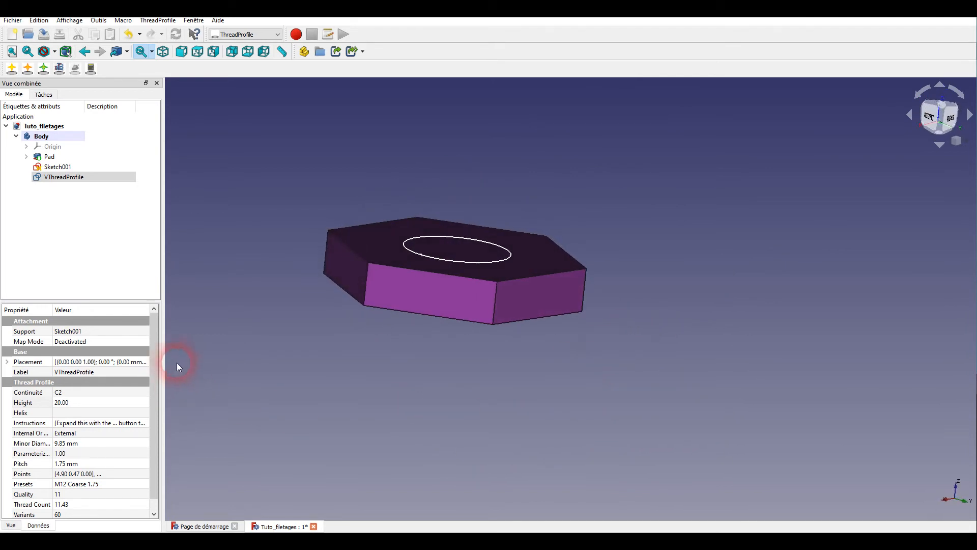
pyautogui.click(59, 69)
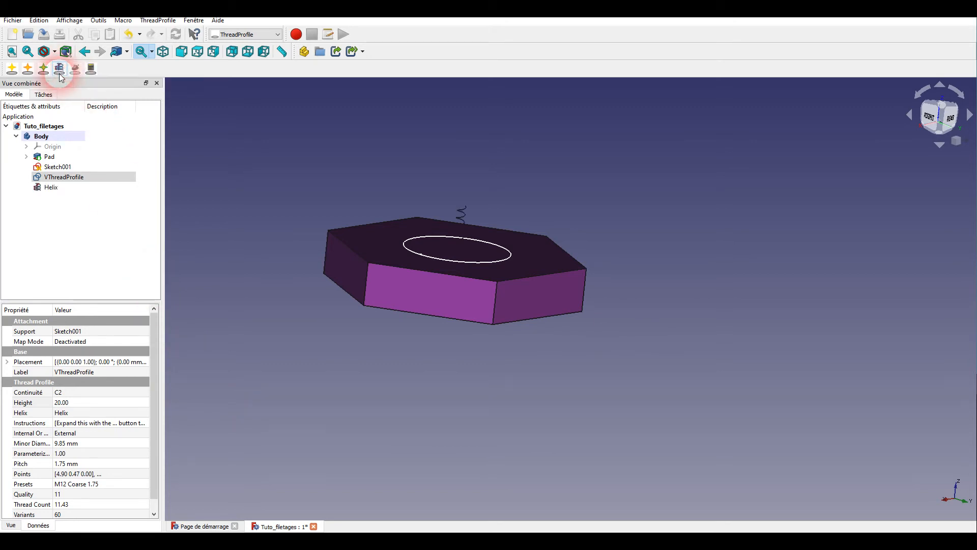
# Step: Examine the helix on the bolt head from the front, top, right, rear and left views
pyautogui.press('1')
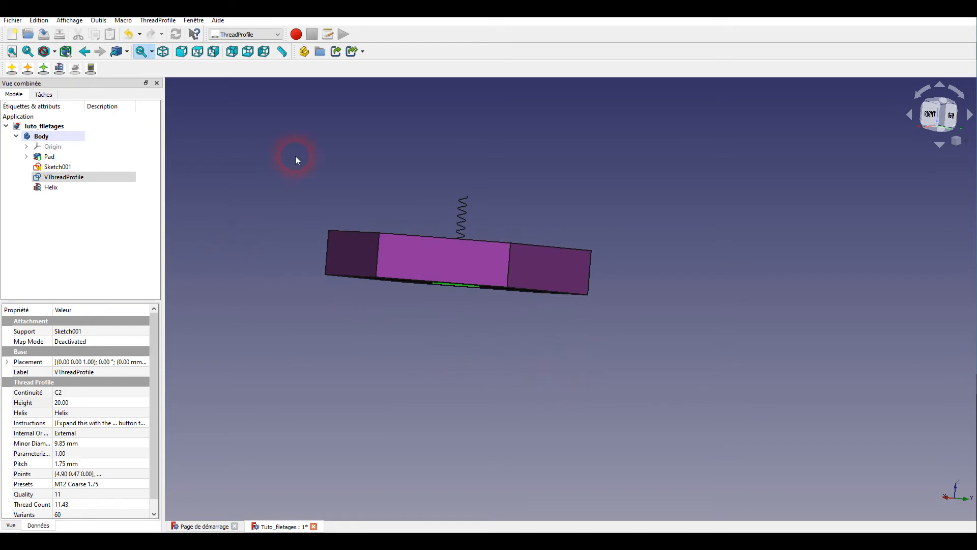
pyautogui.click(180, 52)
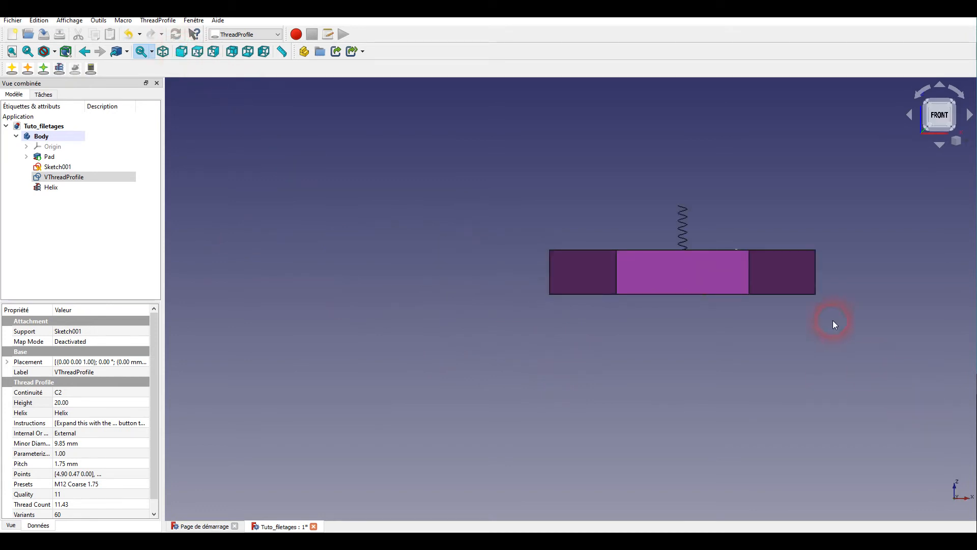
pyautogui.moveTo(893, 253); pyautogui.dragTo(733, 320, button='middle')
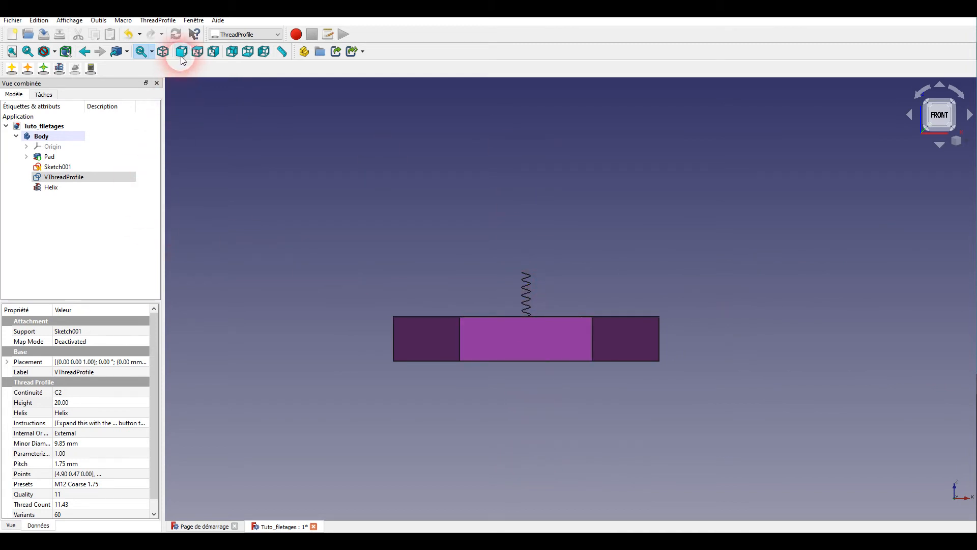
pyautogui.click(197, 52)
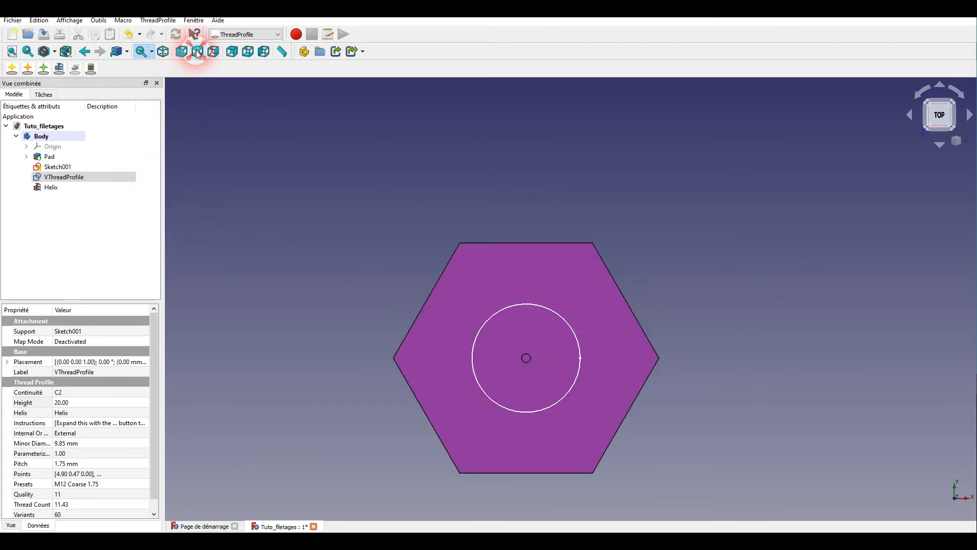
pyautogui.click(213, 51)
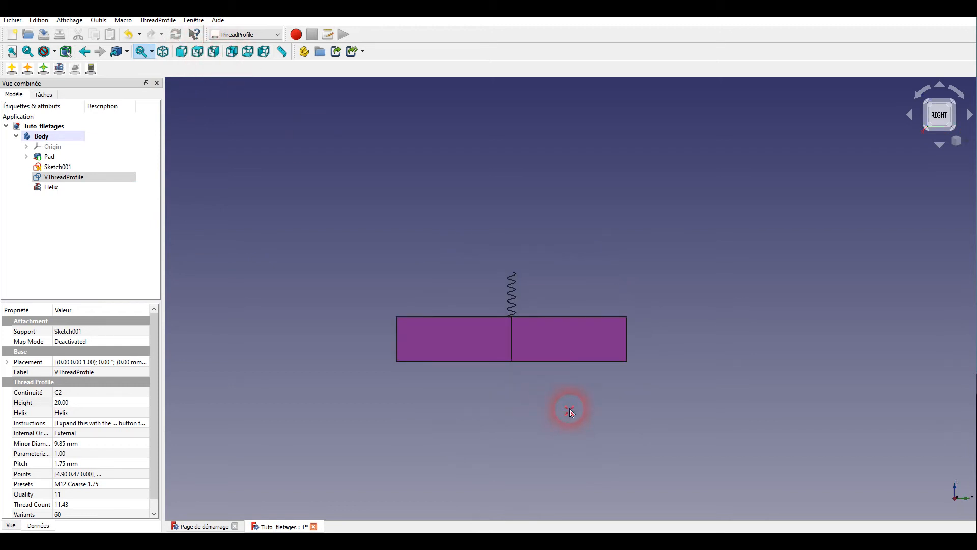
pyautogui.moveTo(570, 409); pyautogui.dragTo(559, 375, button='middle')
pyautogui.moveTo(497, 392); pyautogui.dragTo(515, 234, button='middle')
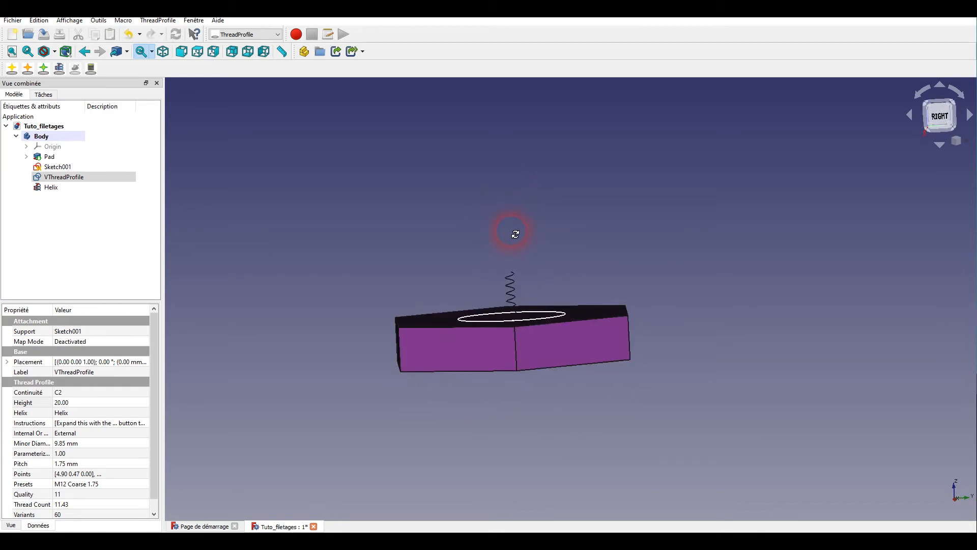
pyautogui.click(232, 52)
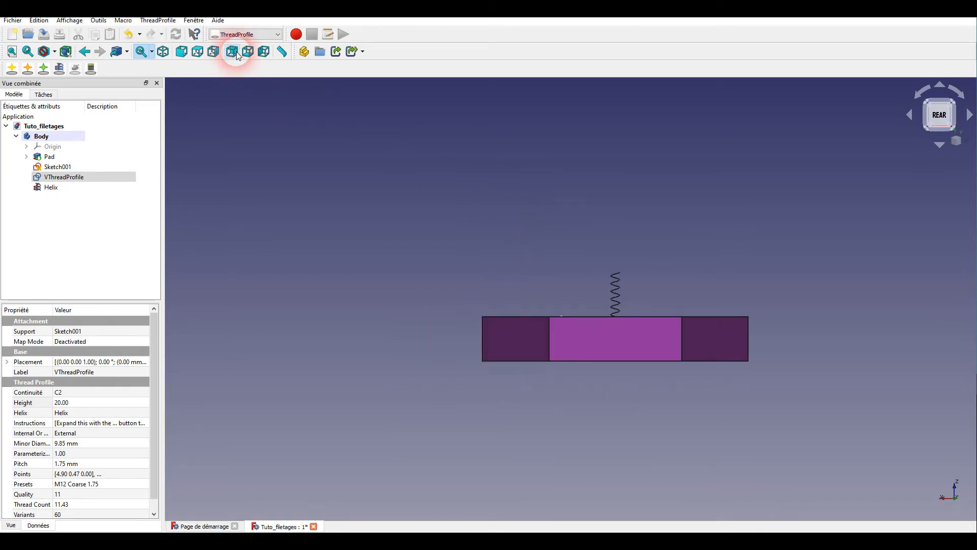
pyautogui.click(264, 51)
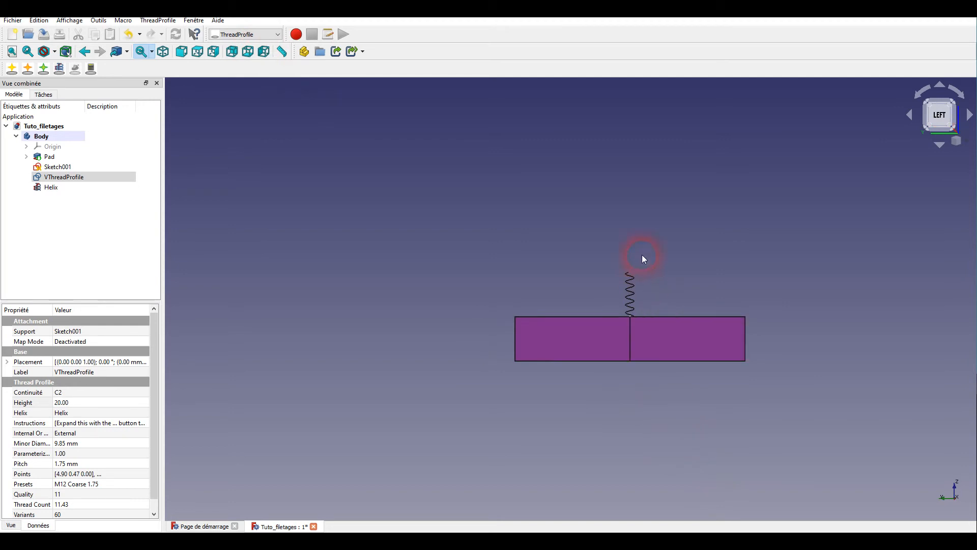
# Step: Set the V thread profile's height to 30
pyautogui.click(72, 402)
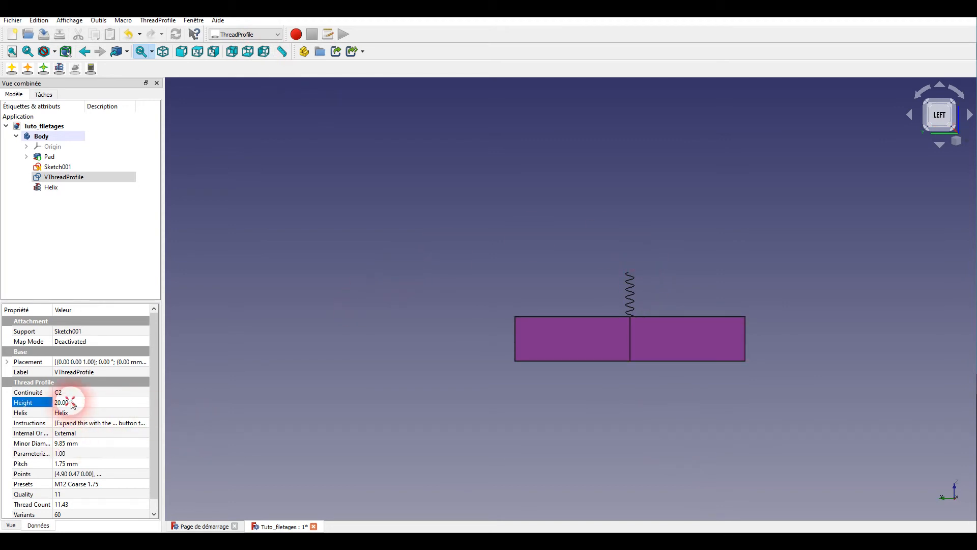
pyautogui.write('30')
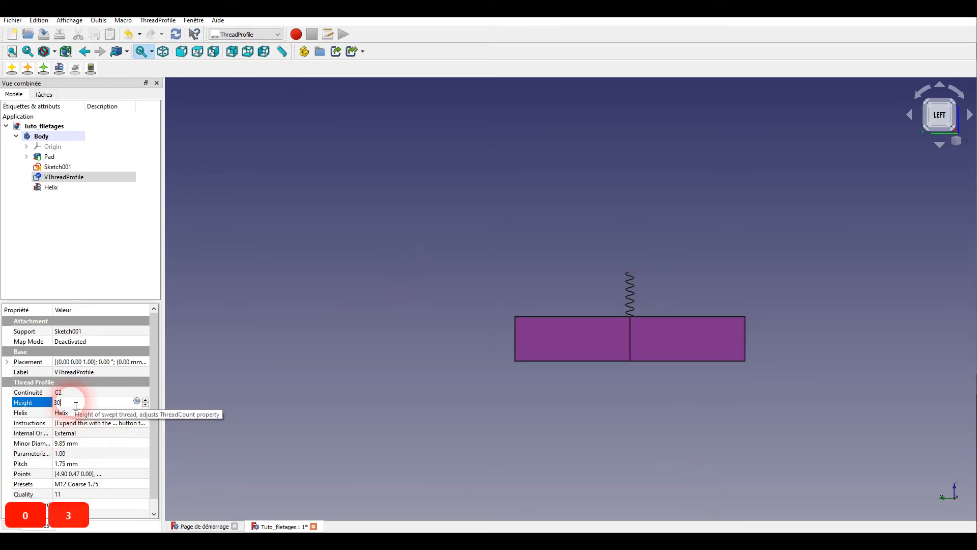
pyautogui.press('Return')
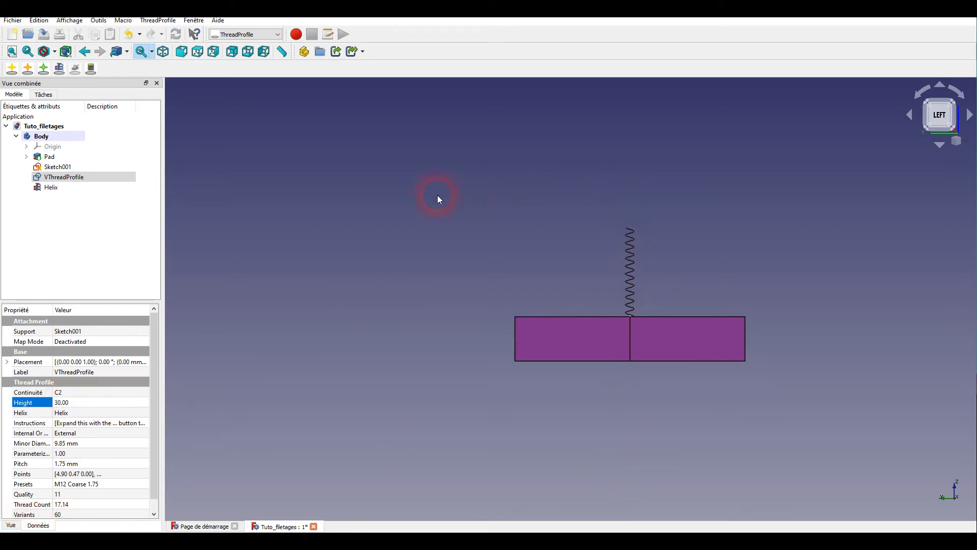
# Step: Sweep the V thread profile along the helix to create the bolt's solid threaded shank, with Frenet orientation and constant section transformation
pyautogui.click(75, 181)
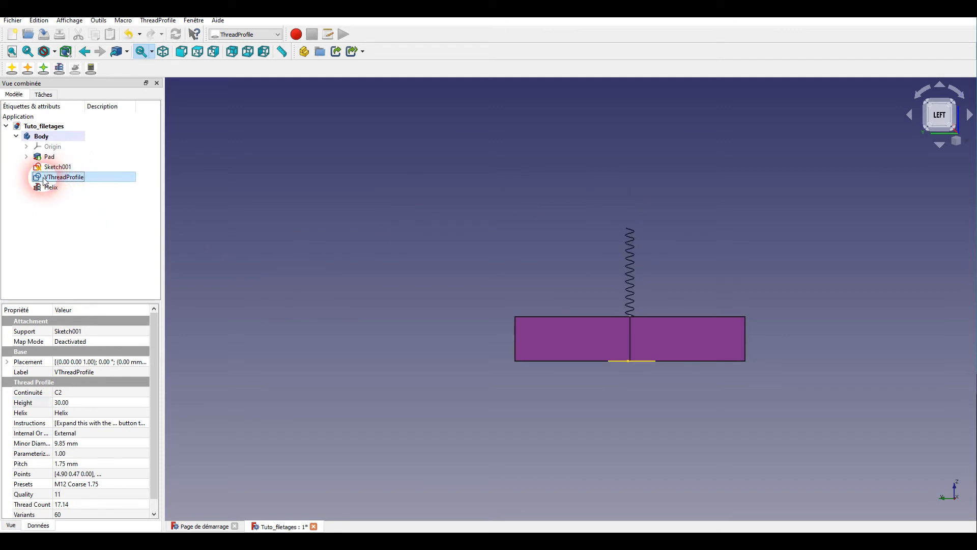
pyautogui.keyDown('ctrl'); pyautogui.click(56, 190); pyautogui.keyUp('ctrl')
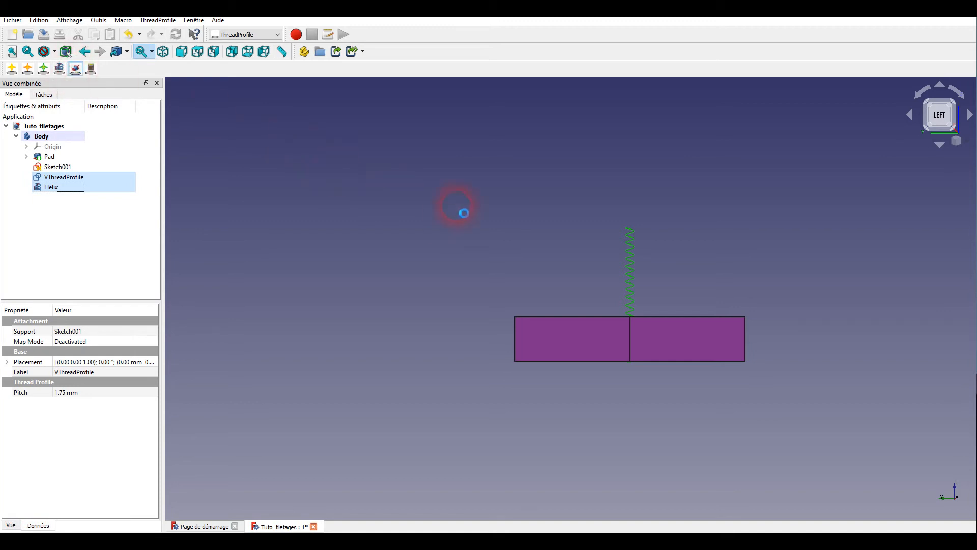
pyautogui.moveTo(489, 170); pyautogui.dragTo(554, 228, button='middle')
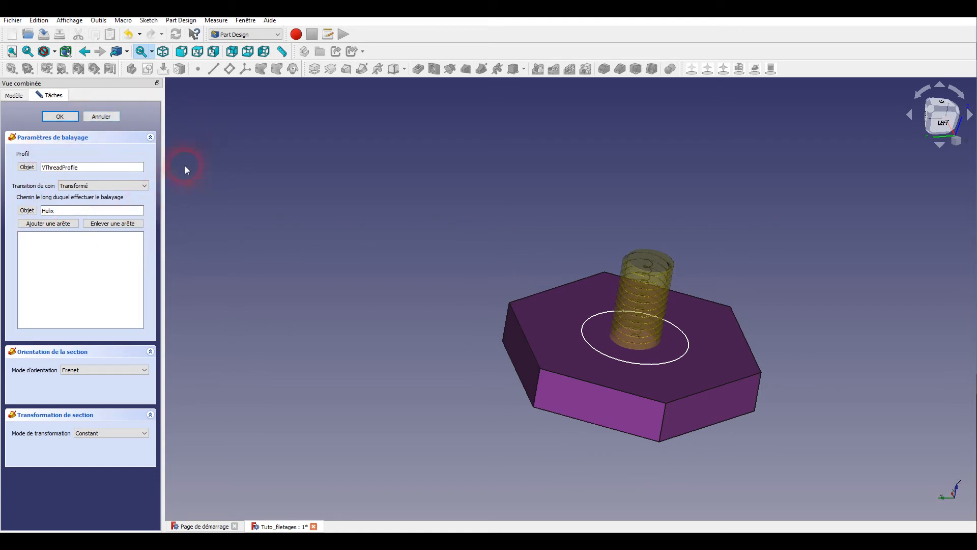
pyautogui.click(59, 117)
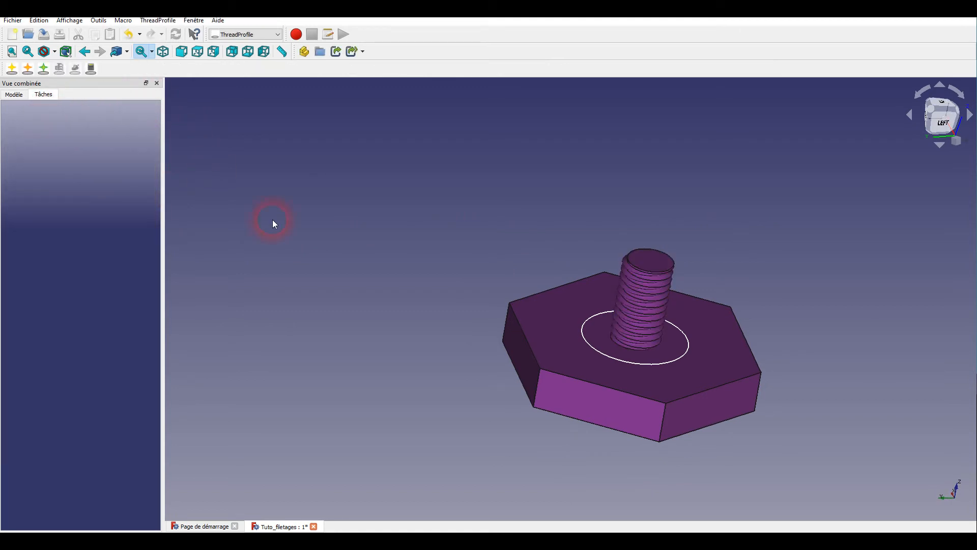
pyautogui.moveTo(801, 432); pyautogui.dragTo(681, 419, button='middle')
# Step: Hide the circle sketch Sketch001 on the bolt head
pyautogui.click(8, 96)
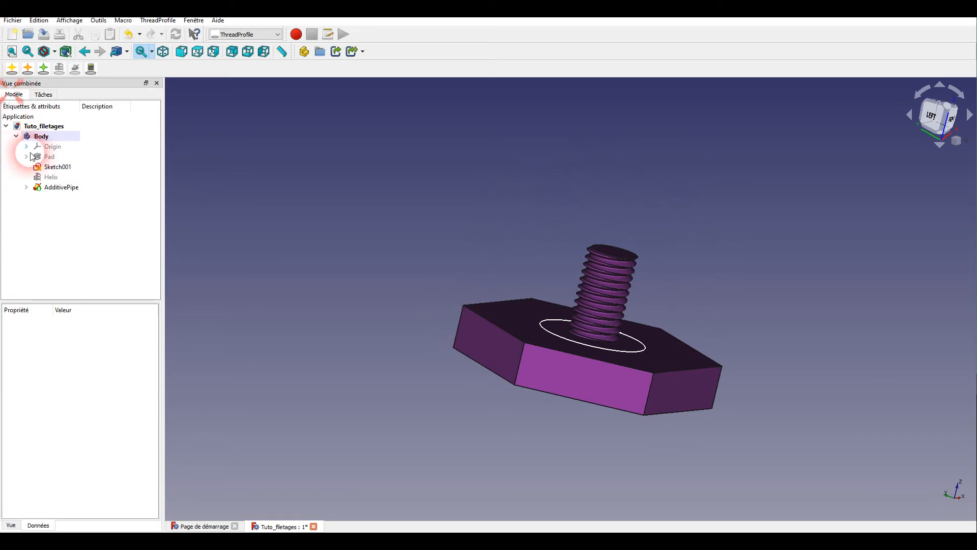
pyautogui.click(57, 167)
pyautogui.click(63, 168)
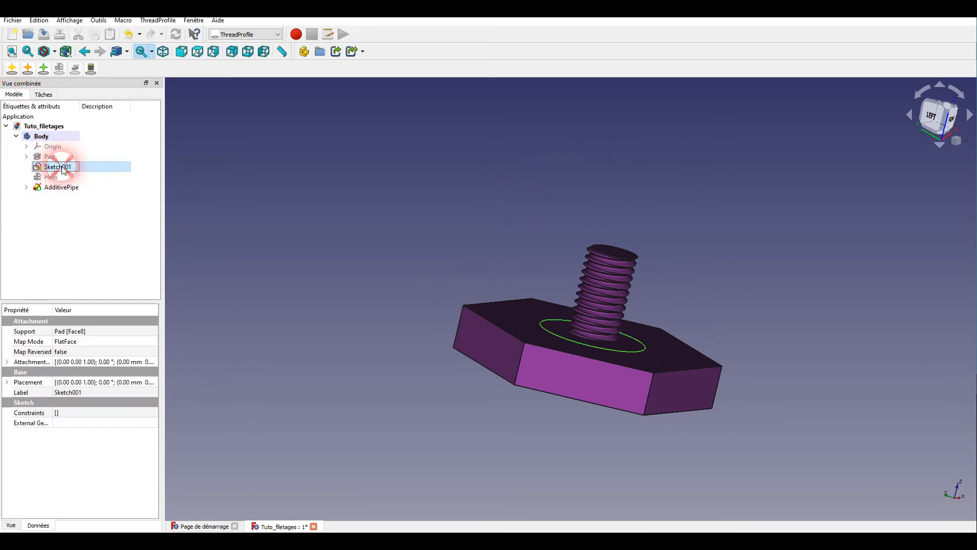
pyautogui.press('space')
pyautogui.moveTo(619, 155)
pyautogui.mouseDown(button='middle')
pyautogui.moveTo(585, 212)
pyautogui.moveTo(532, 221)
pyautogui.moveTo(408, 209)
pyautogui.moveTo(623, 190)
pyautogui.moveTo(626, 169)
pyautogui.moveTo(615, 185)
pyautogui.moveTo(580, 196)
pyautogui.moveTo(574, 170)
pyautogui.moveTo(584, 163)
pyautogui.mouseUp(button='middle')
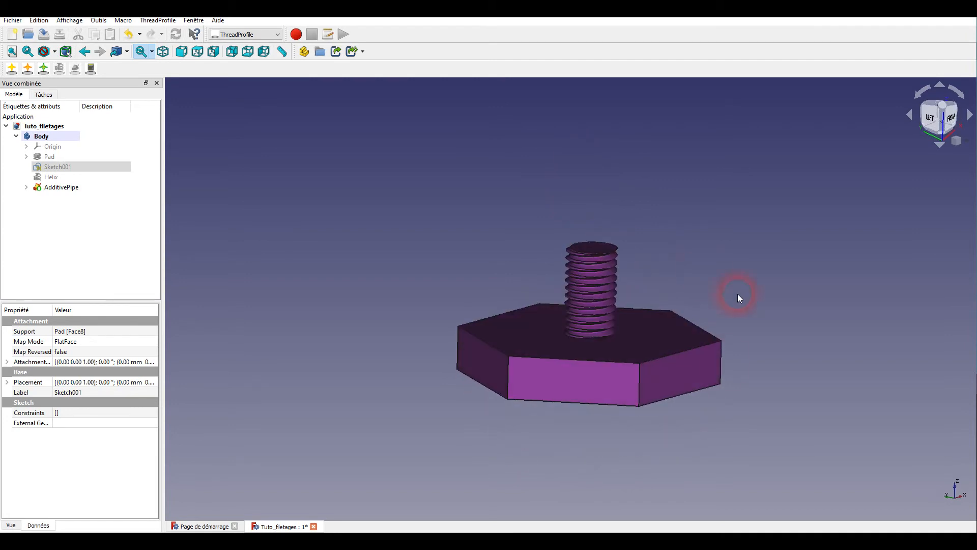
pyautogui.moveTo(622, 443); pyautogui.dragTo(621, 468, button='middle')
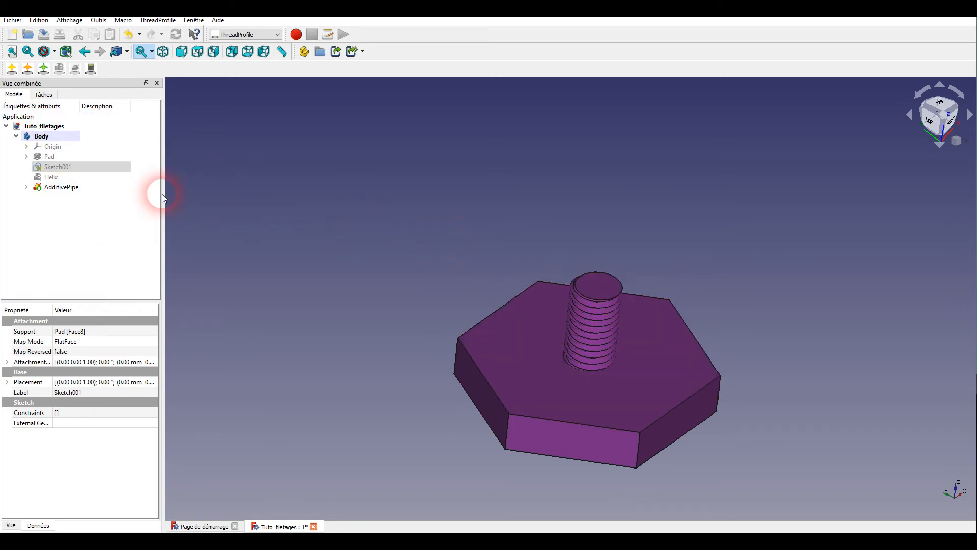
# Step: Hide the finished bolt's Body and collapse its contents in the model tree
pyautogui.click(31, 138)
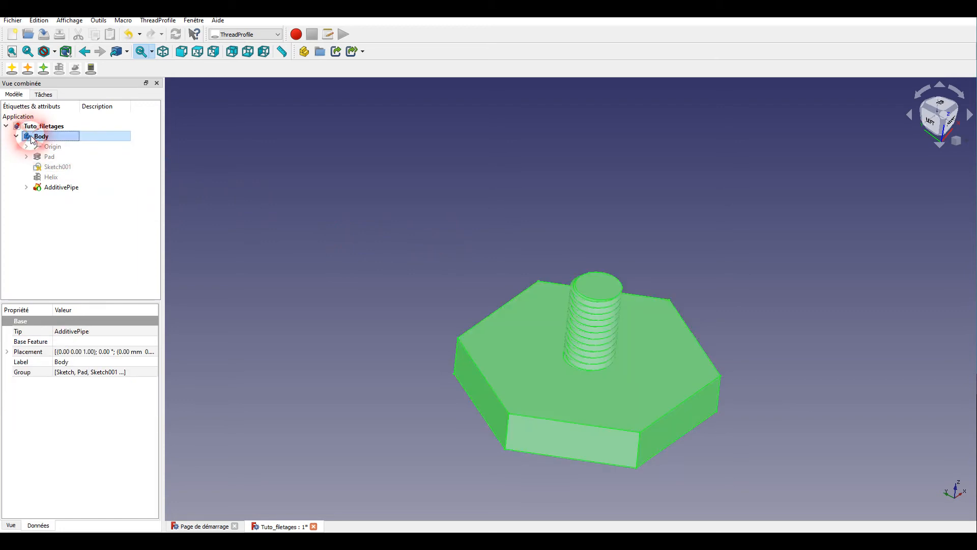
pyautogui.press('space')
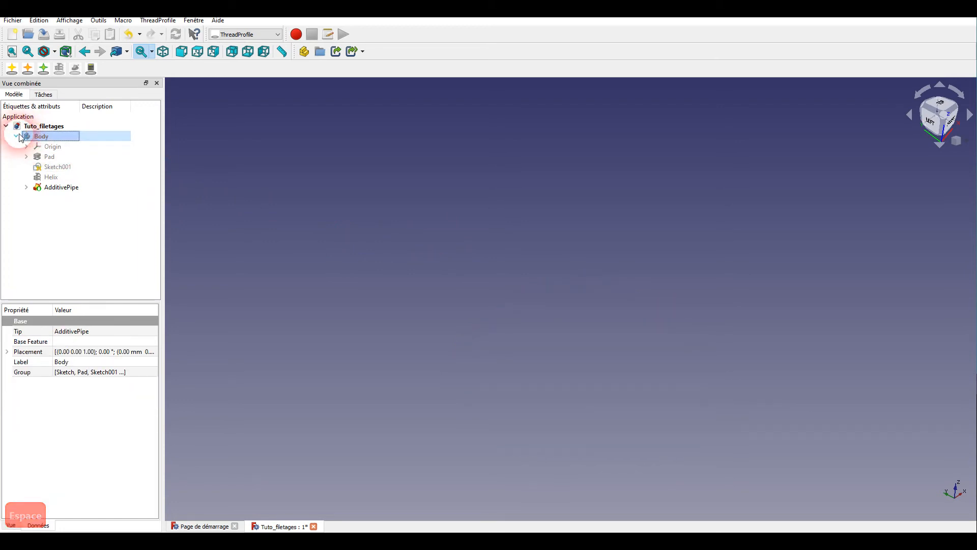
pyautogui.click(16, 137)
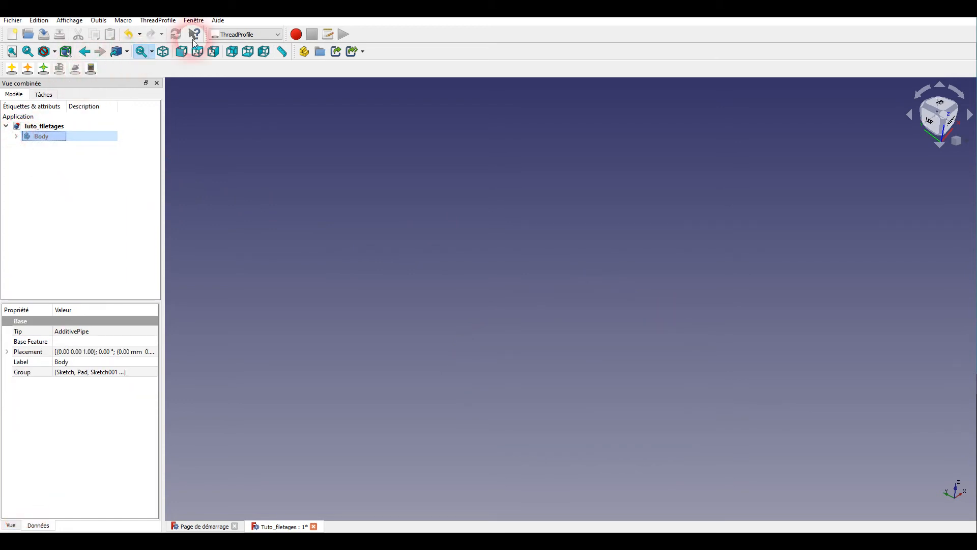
# Step: Switch to the Part Design workbench, create a new body and start a sketch on its XY plane
pyautogui.click(230, 36)
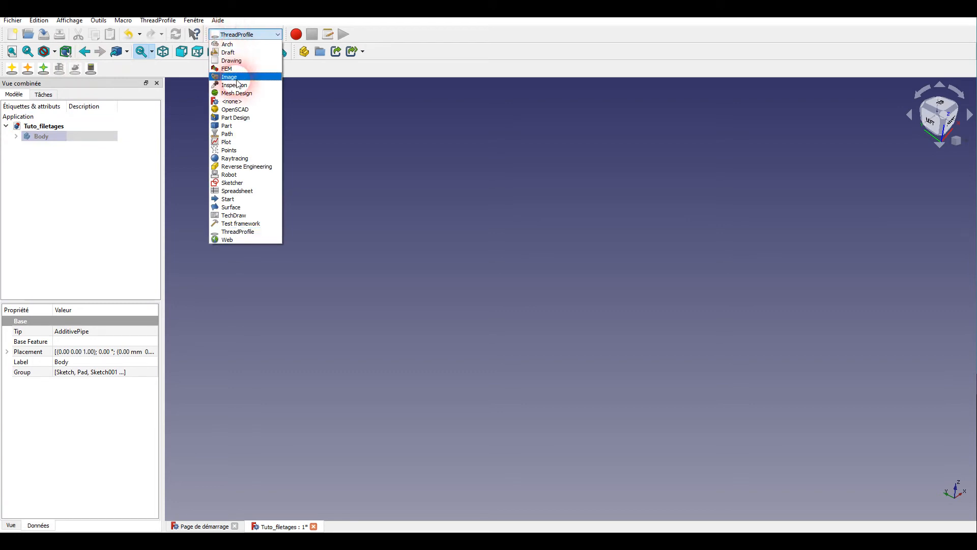
pyautogui.click(240, 117)
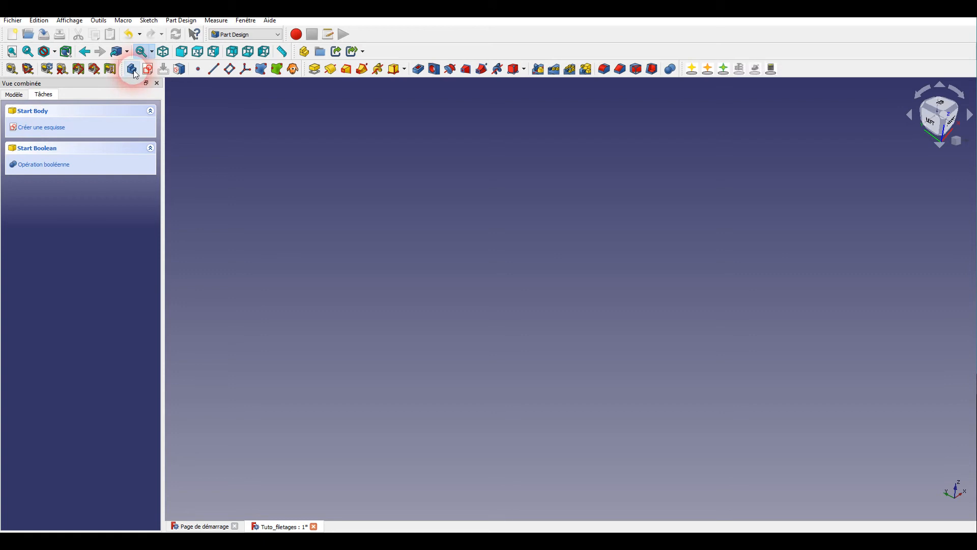
pyautogui.click(34, 128)
pyautogui.click(412, 417)
pyautogui.click(76, 118)
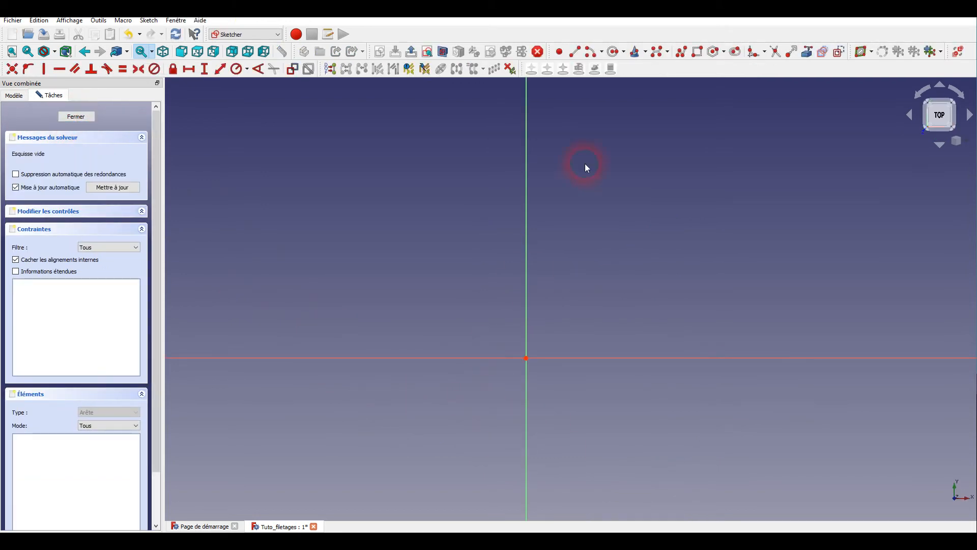
# Step: Sketch a rectangle about 58 by 41 mm around the origin and finish the sketch
pyautogui.click(698, 51)
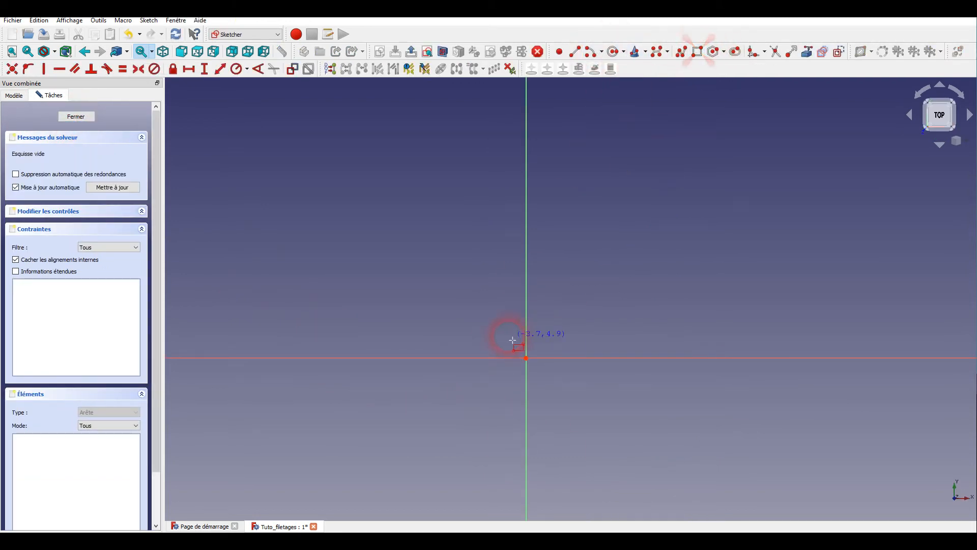
pyautogui.click(397, 282)
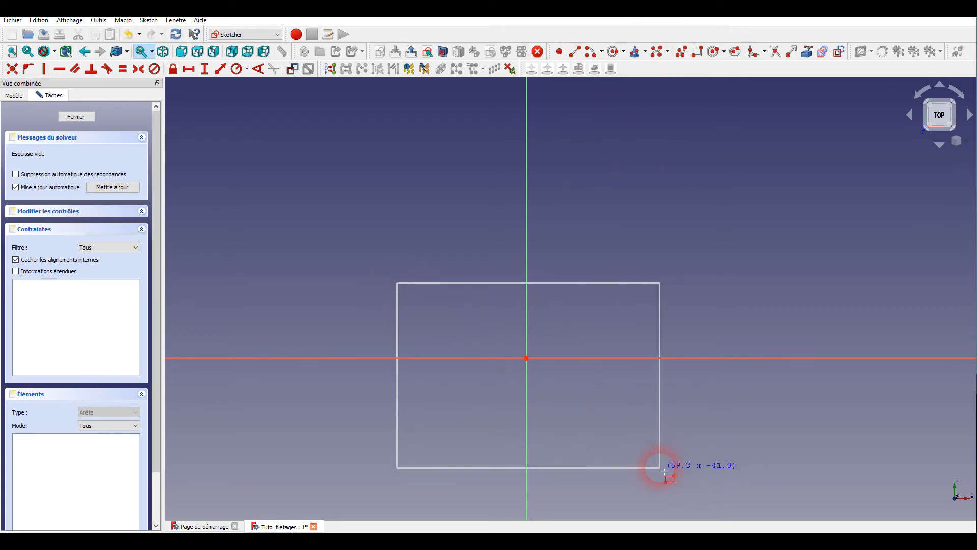
pyautogui.click(653, 465)
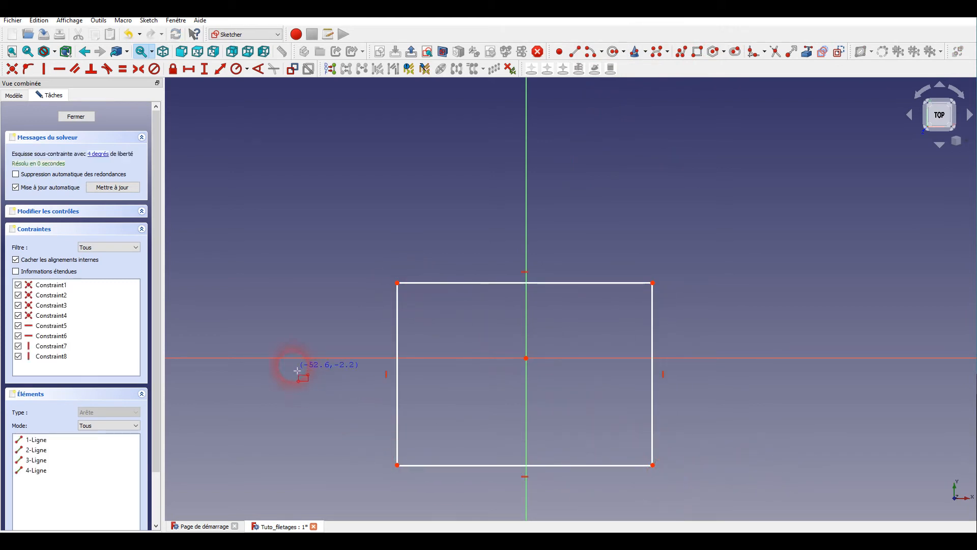
pyautogui.click(67, 118)
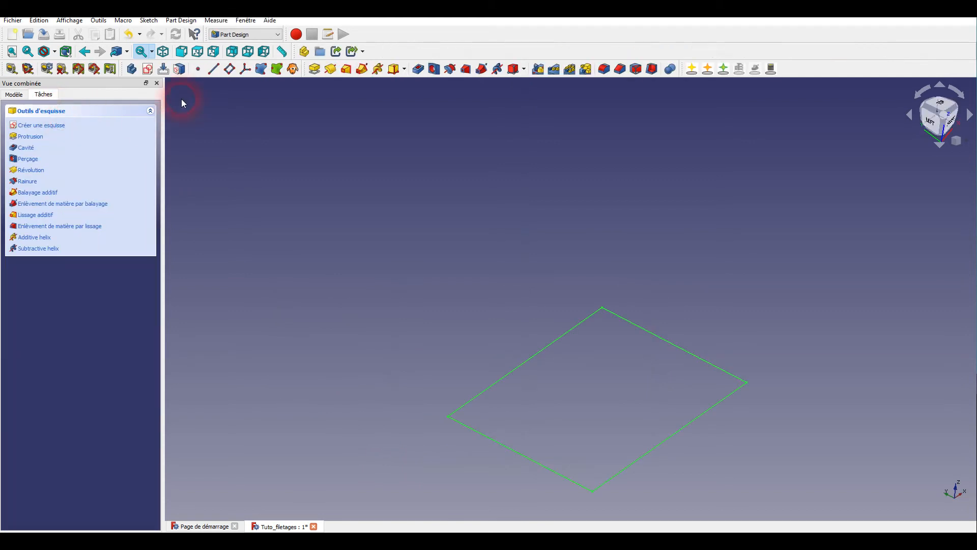
# Step: Pad the rectangle sketch to a length of 10 mm to form a block
pyautogui.click(314, 69)
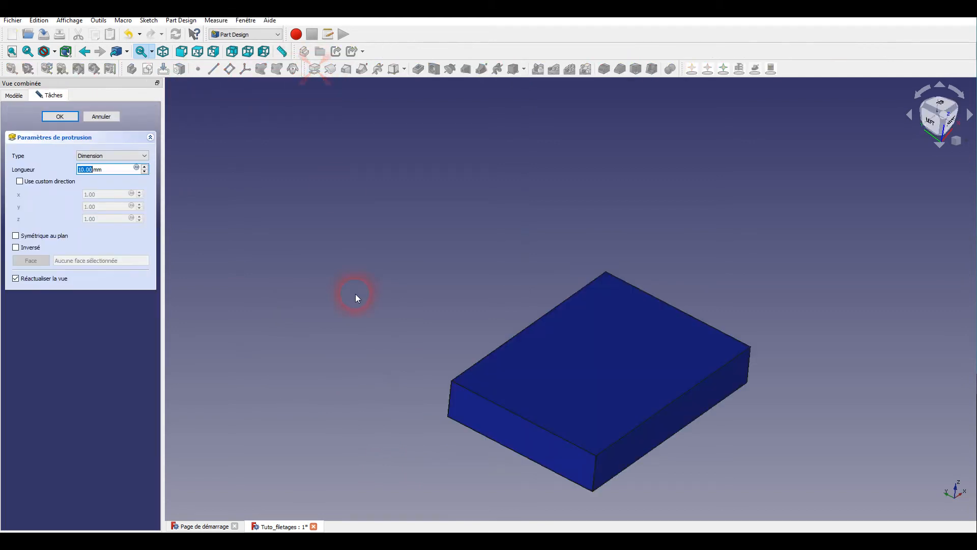
pyautogui.click(61, 116)
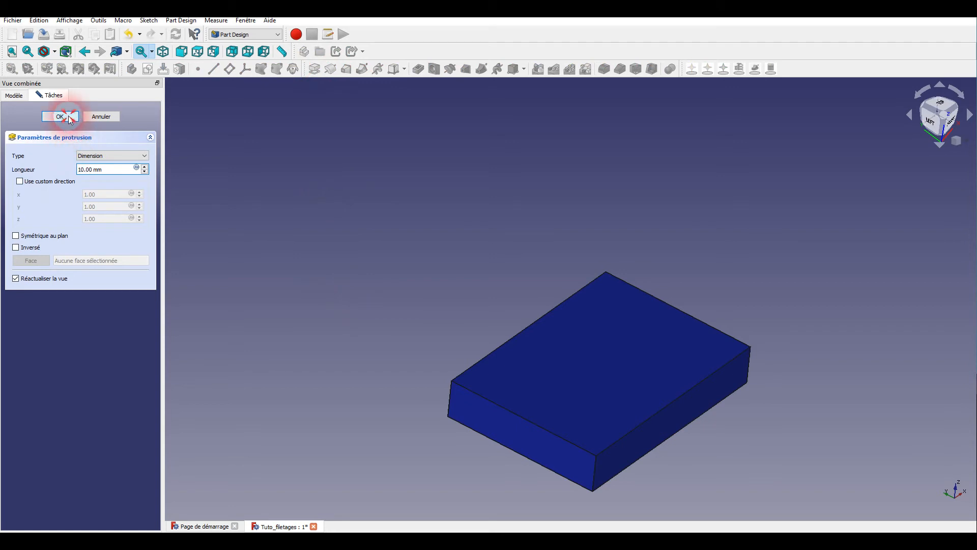
pyautogui.moveTo(730, 457); pyautogui.dragTo(682, 377, button='middle')
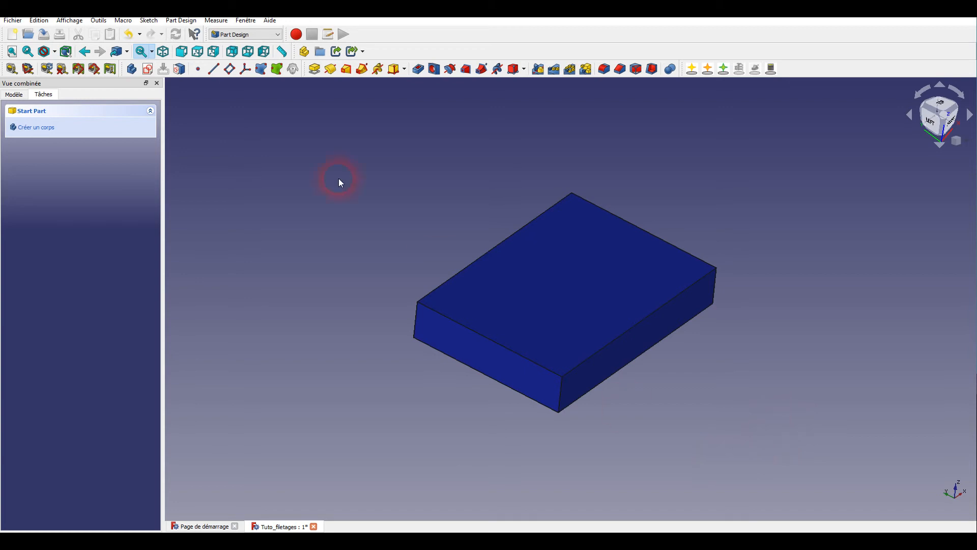
pyautogui.click(96, 21)
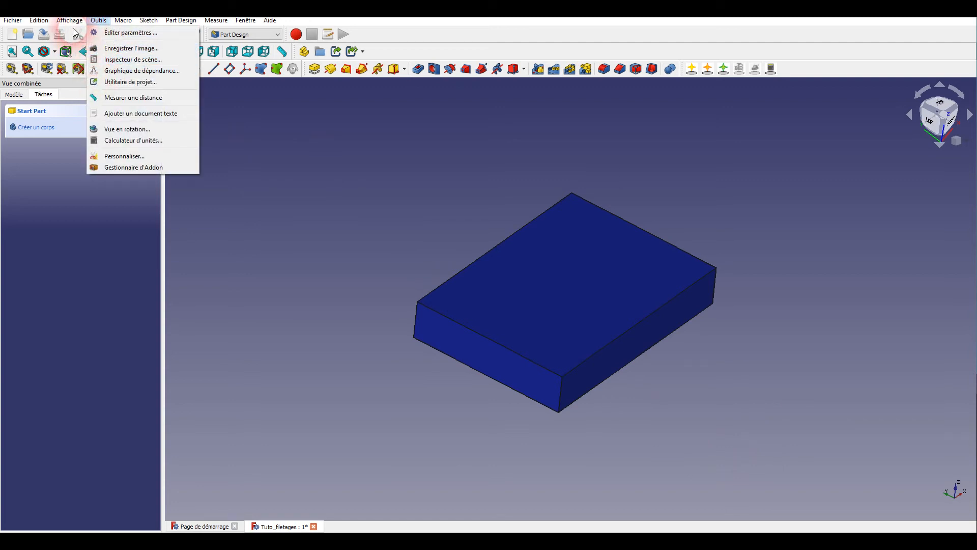
pyautogui.click(89, 23)
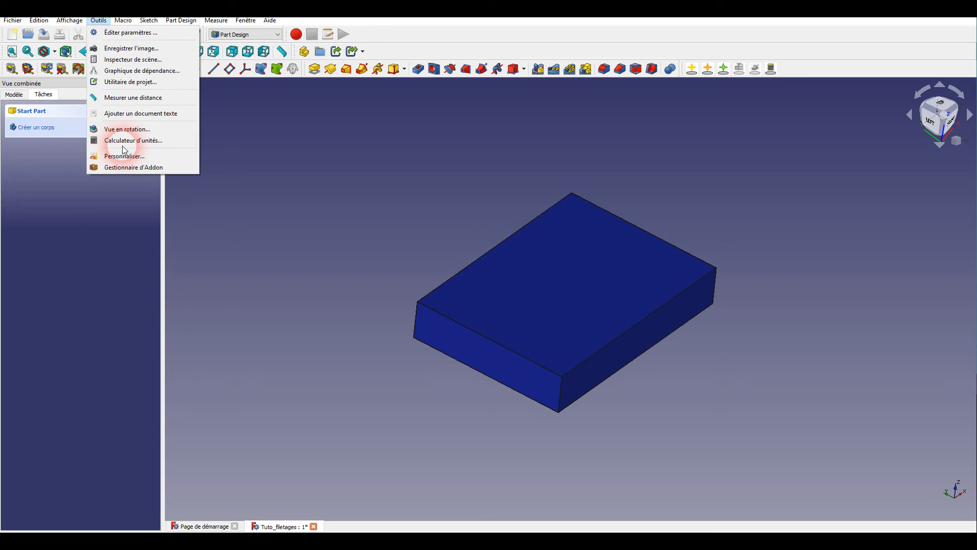
pyautogui.click(122, 160)
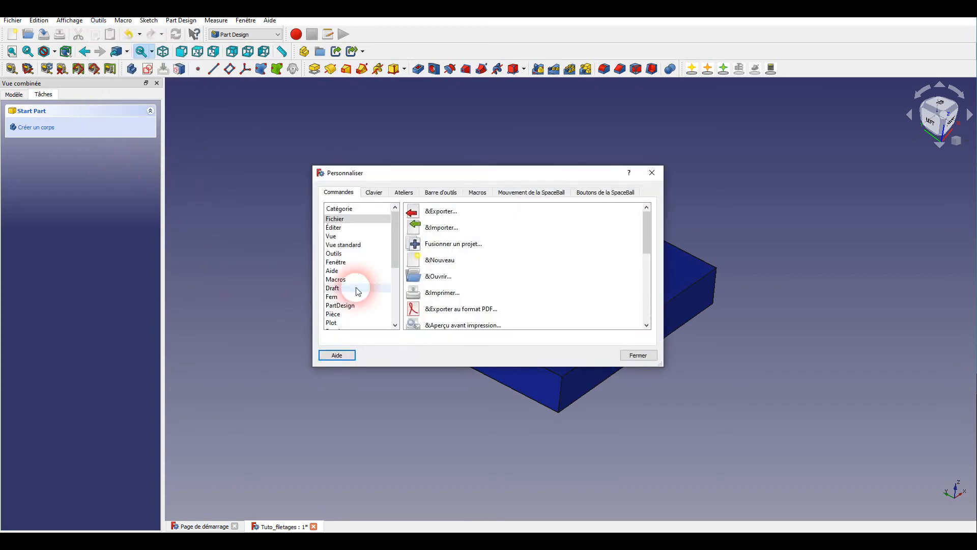
pyautogui.click(640, 355)
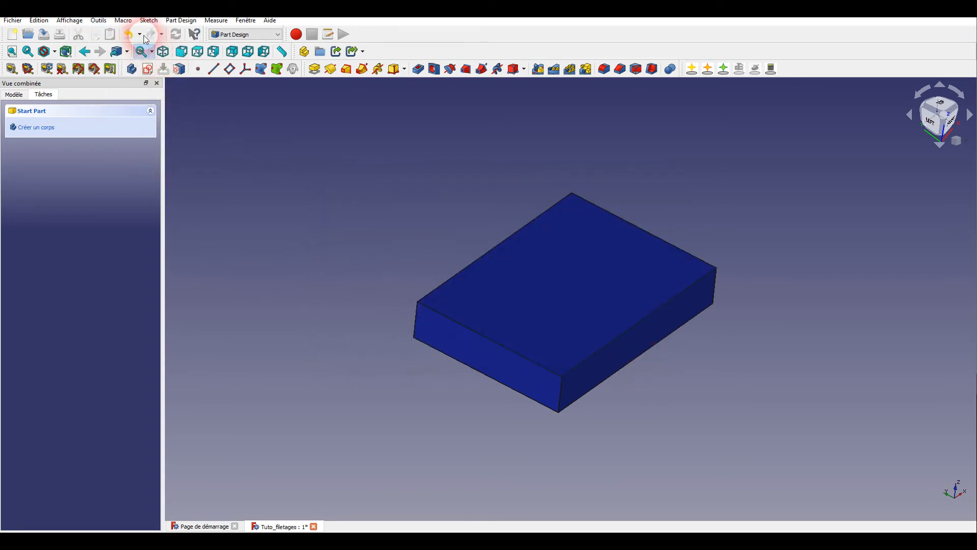
pyautogui.click(66, 20)
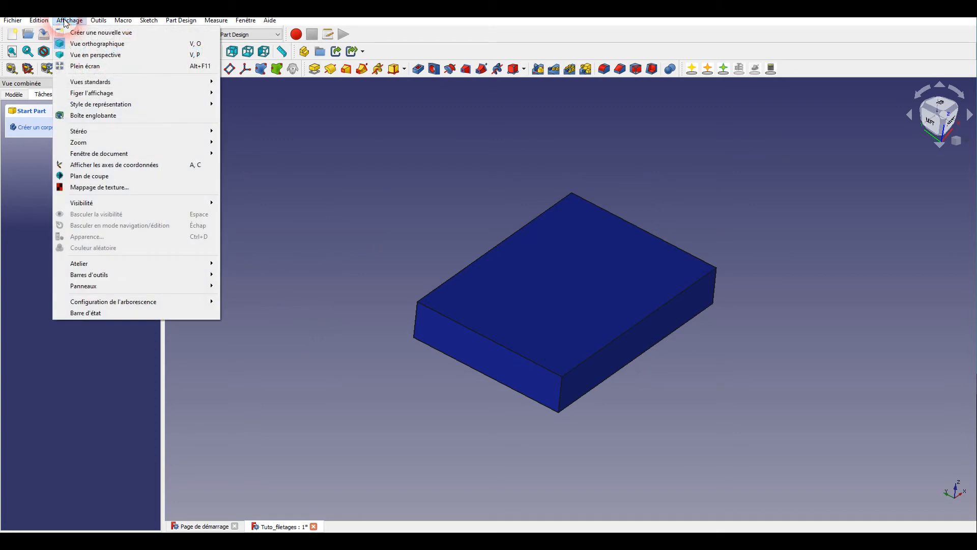
# Step: Examine the Random option for the default shape color in the part design preferences
pyautogui.click(39, 21)
pyautogui.click(62, 218)
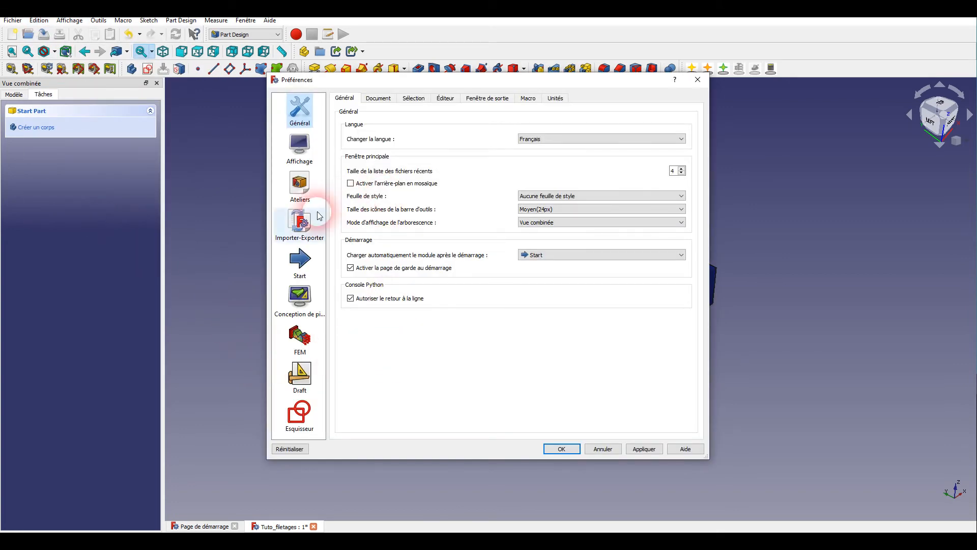
pyautogui.click(303, 300)
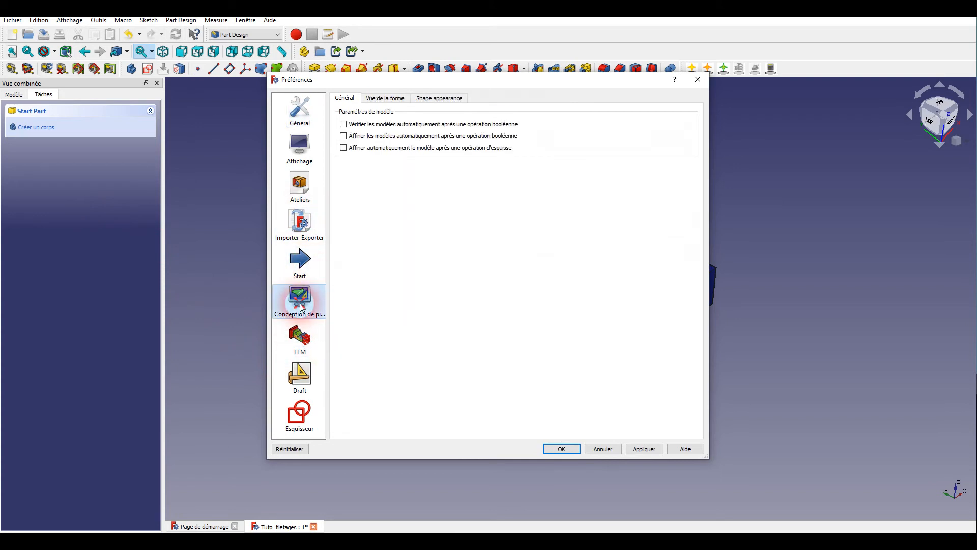
pyautogui.click(440, 98)
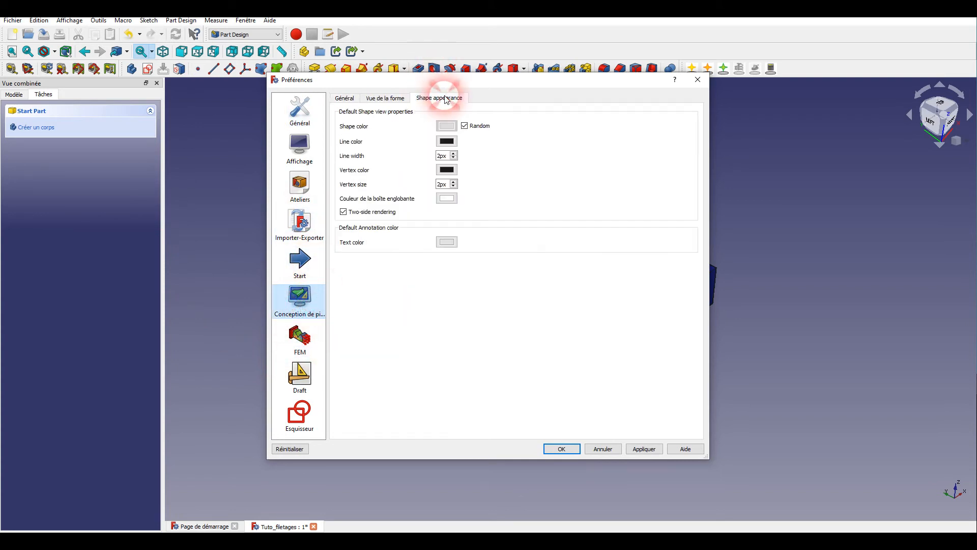
pyautogui.click(480, 127)
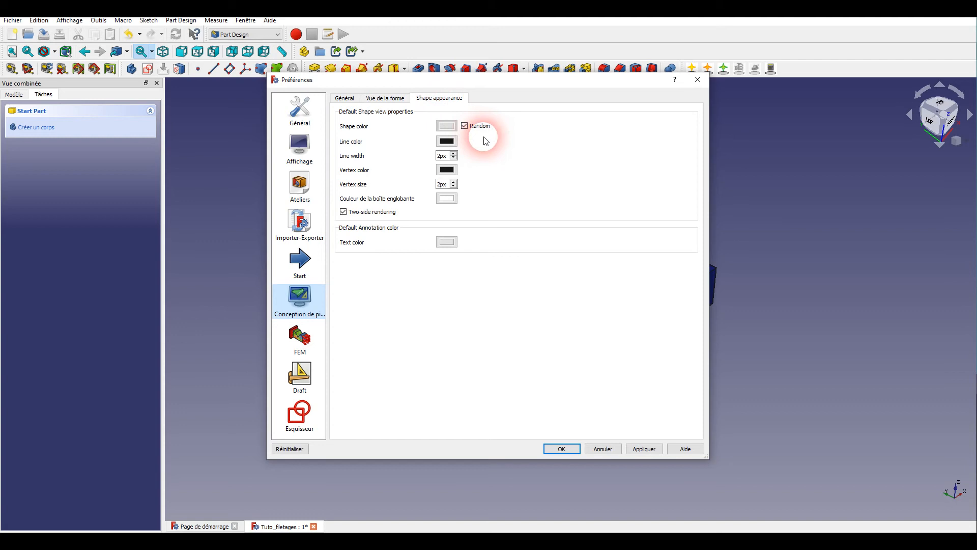
pyautogui.click(567, 450)
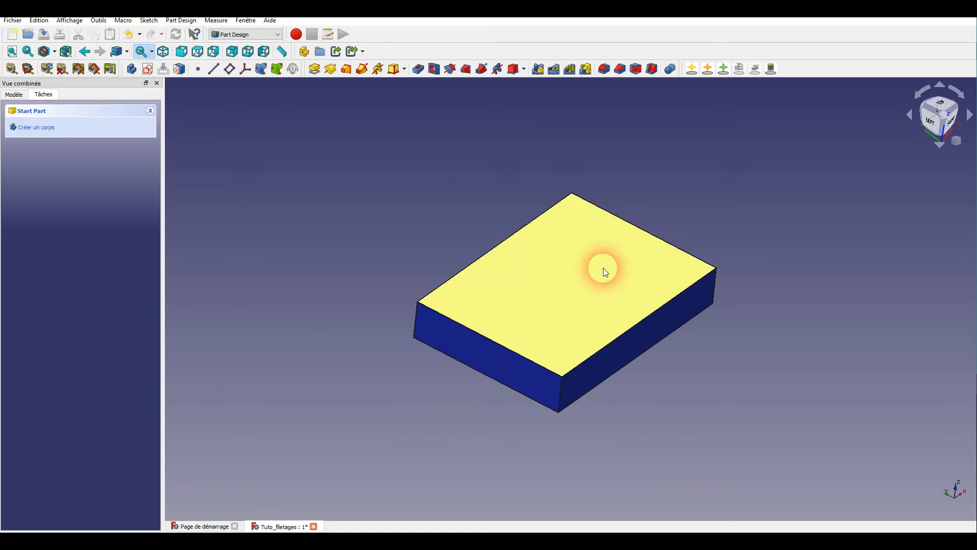
# Step: Sketch a circle on the block's top face, left of and below the origin, and finish the sketch
pyautogui.click(585, 292)
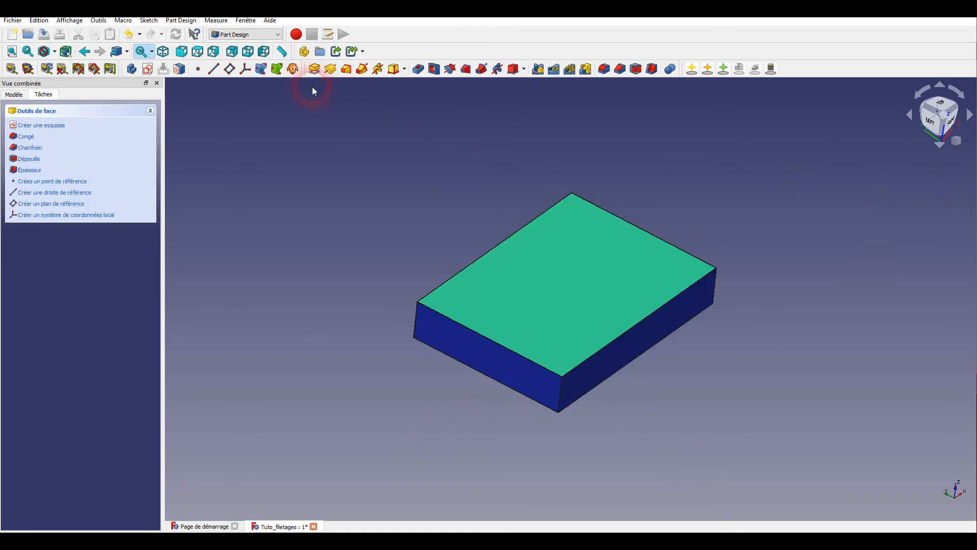
pyautogui.click(148, 69)
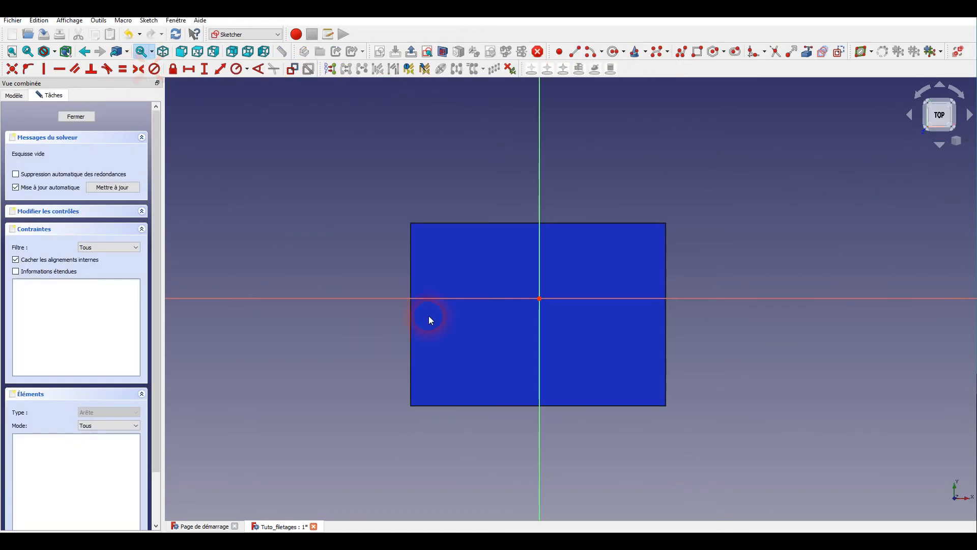
pyautogui.click(616, 51)
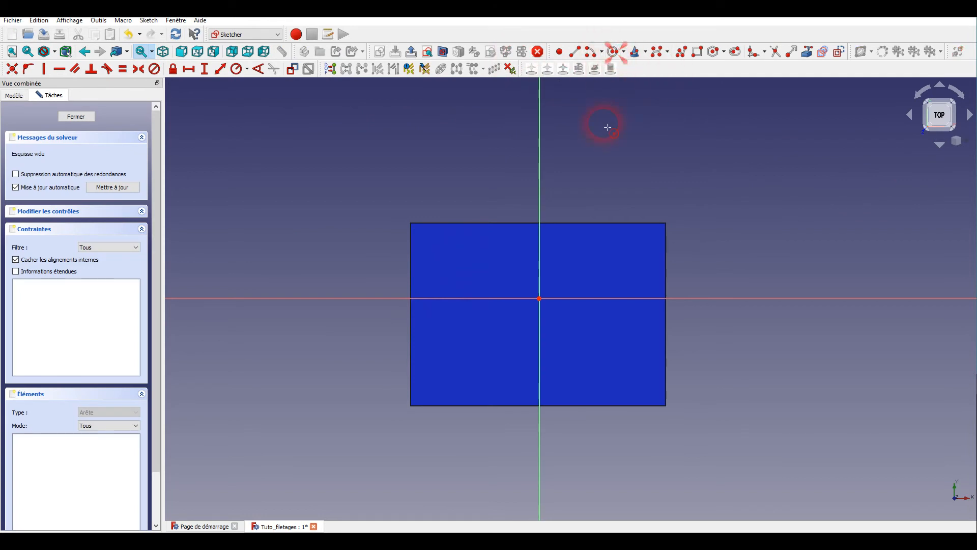
pyautogui.click(460, 346)
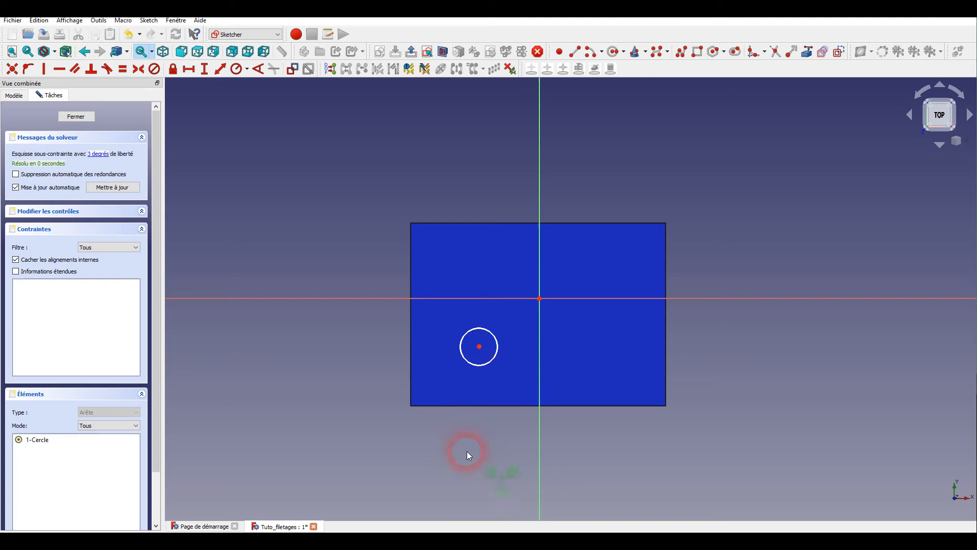
pyautogui.click(76, 116)
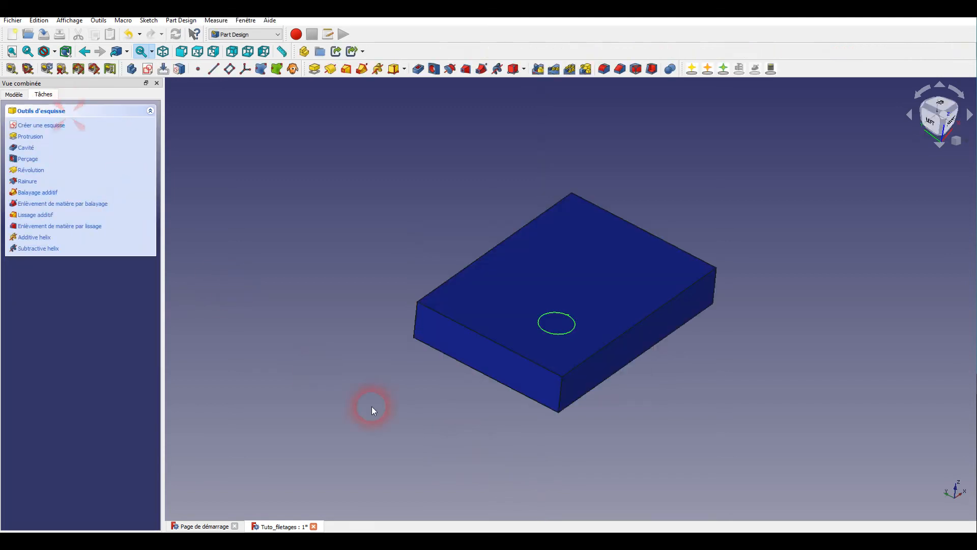
# Step: Switch to the ThreadProfile workbench and create a V thread profile in Body001 with the circle sketch selected
pyautogui.moveTo(526, 439); pyautogui.dragTo(492, 433, button='middle')
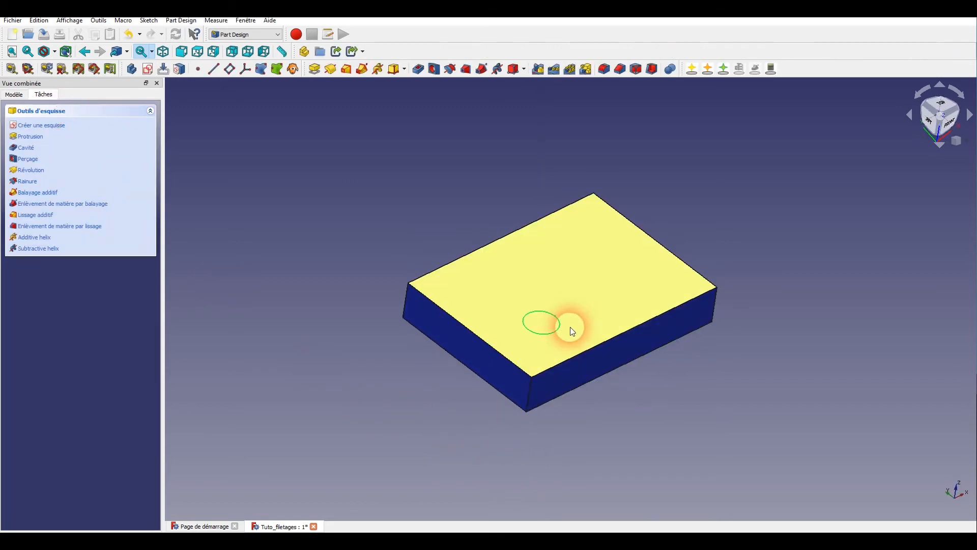
pyautogui.scroll(2, 569, 319)
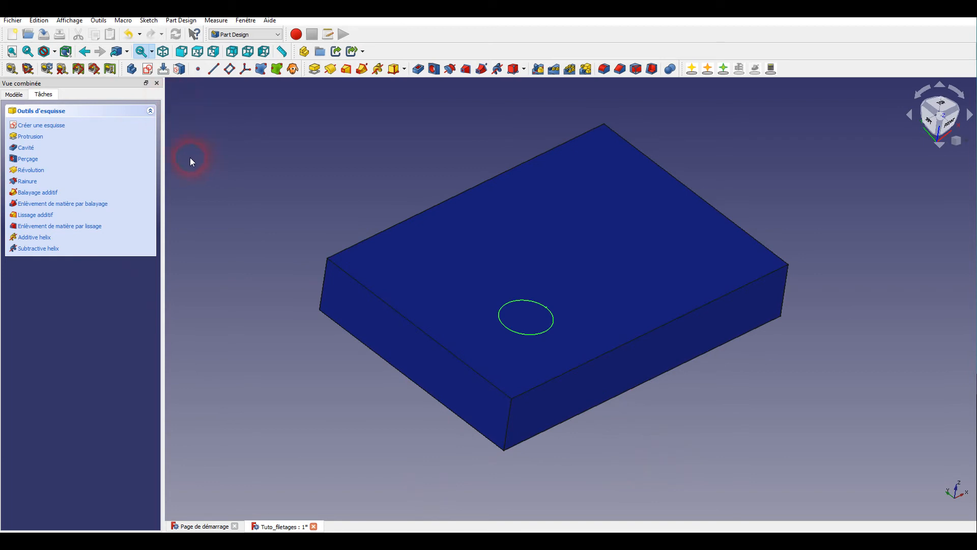
pyautogui.click(255, 35)
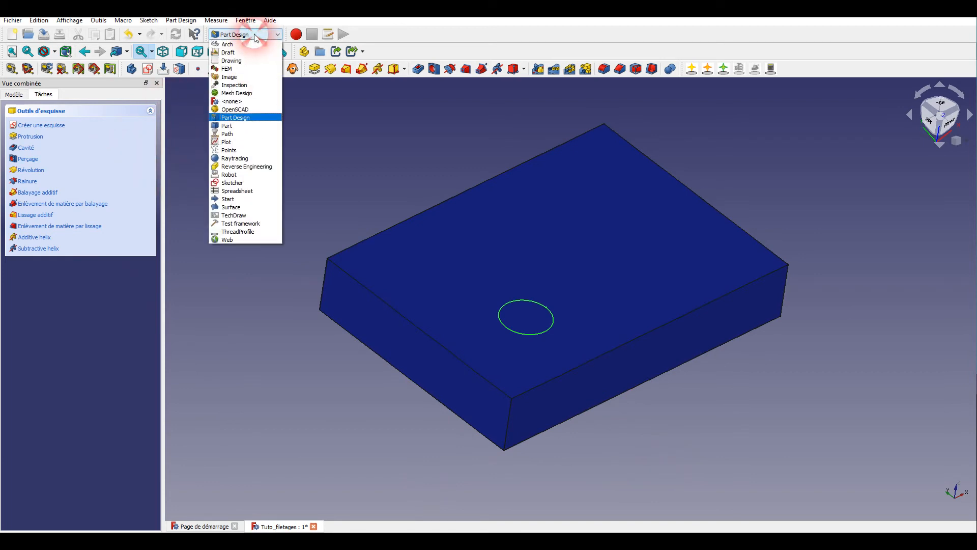
pyautogui.click(239, 232)
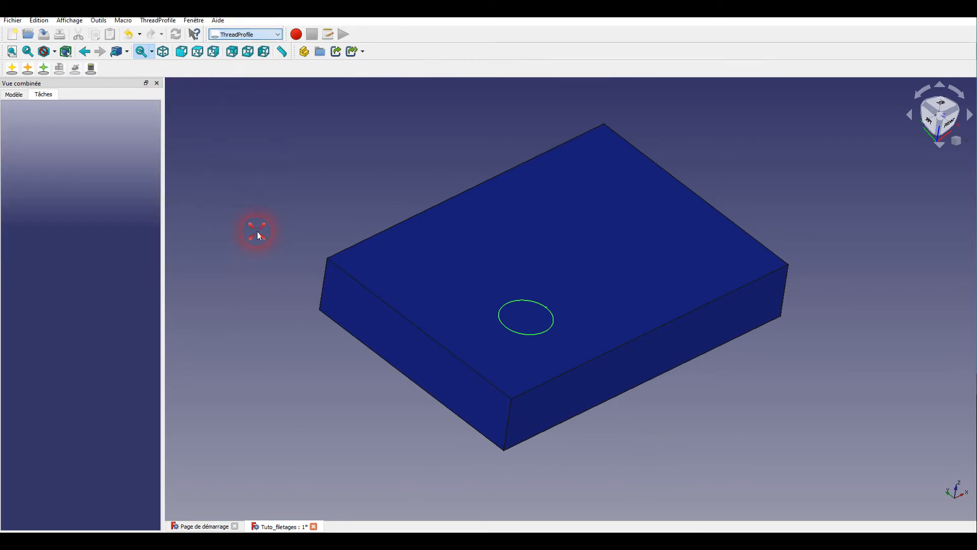
pyautogui.click(14, 94)
pyautogui.click(22, 180)
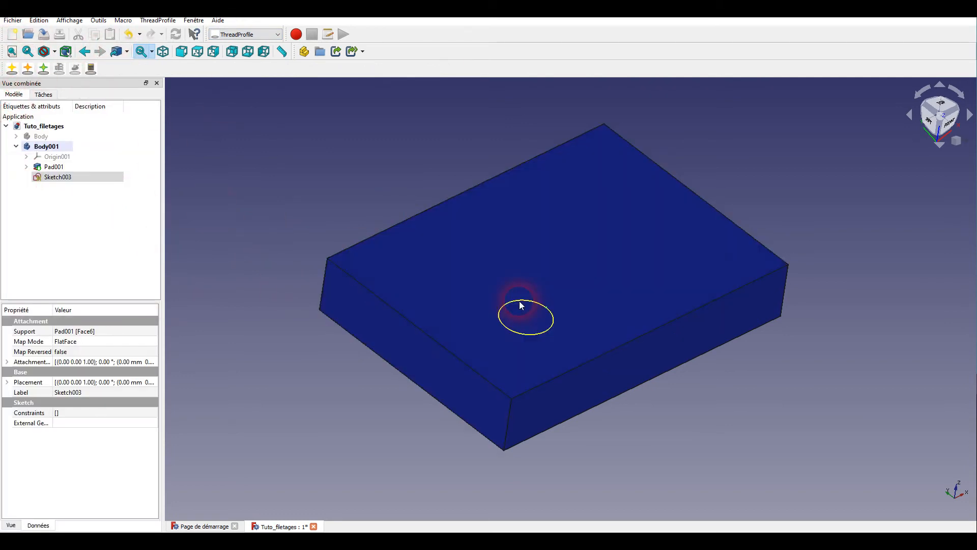
pyautogui.click(539, 332)
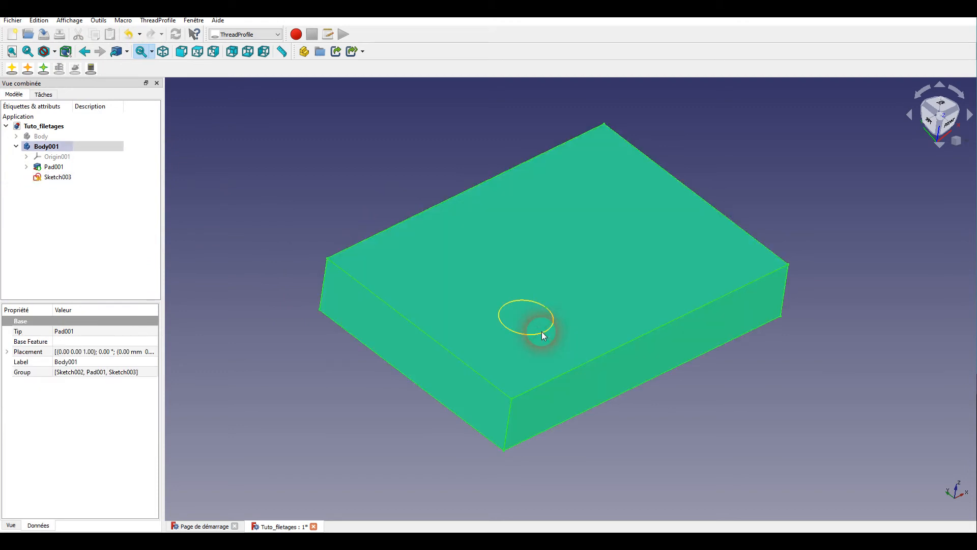
pyautogui.click(541, 332)
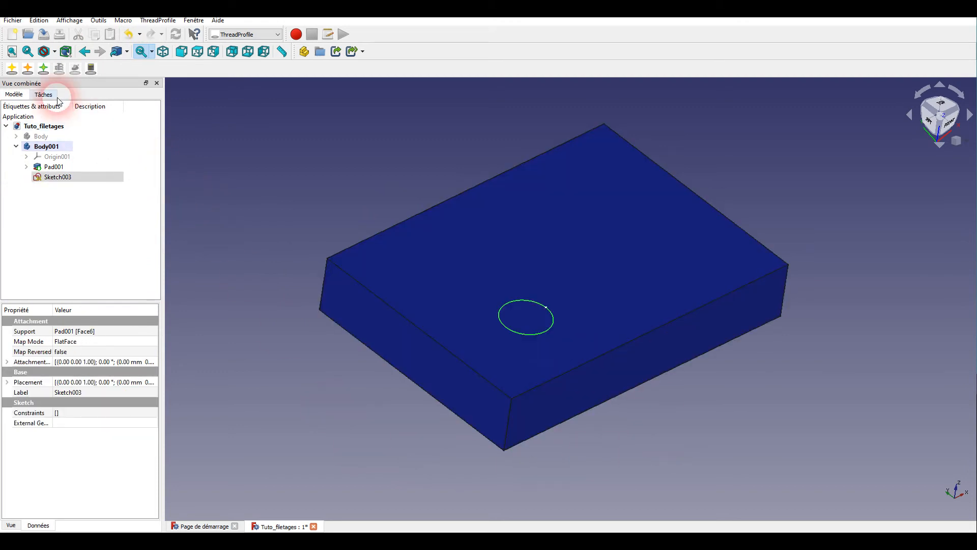
pyautogui.click(11, 69)
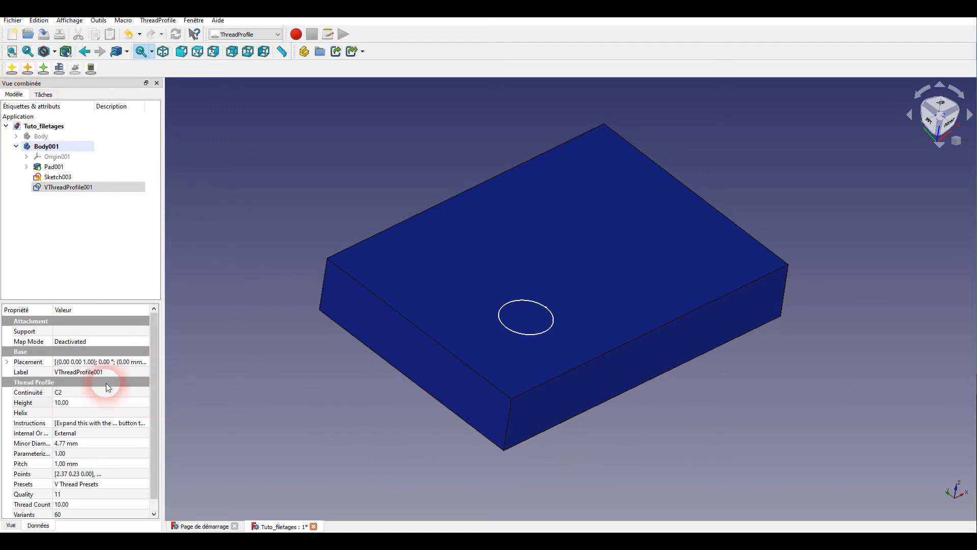
# Step: Try to link the new thread profile's Support property to the circle sketch, Sketch003
pyautogui.click(71, 331)
pyautogui.click(144, 331)
pyautogui.moveTo(519, 164); pyautogui.dragTo(841, 166)
pyautogui.scroll(-2, 873, 290)
pyautogui.scroll(-1, 855, 316)
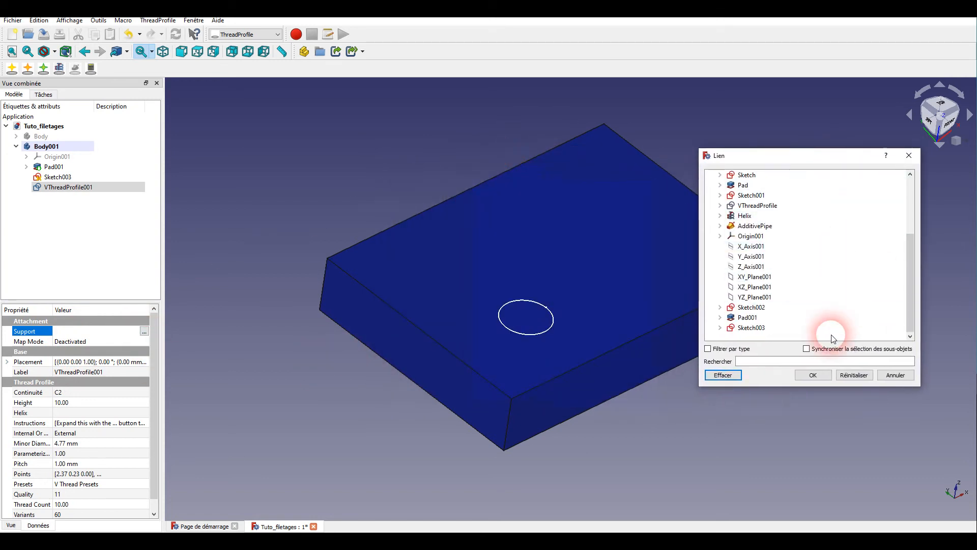
pyautogui.click(766, 328)
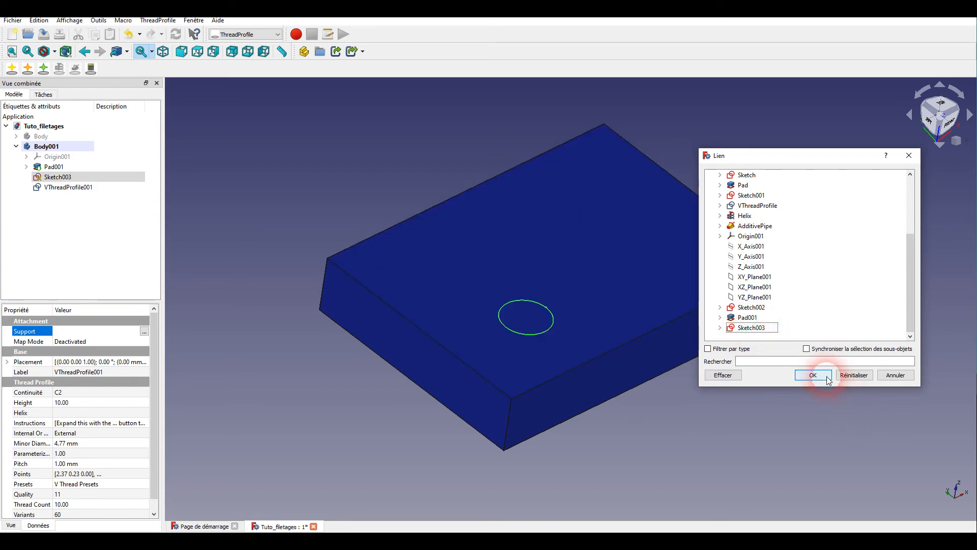
pyautogui.click(825, 376)
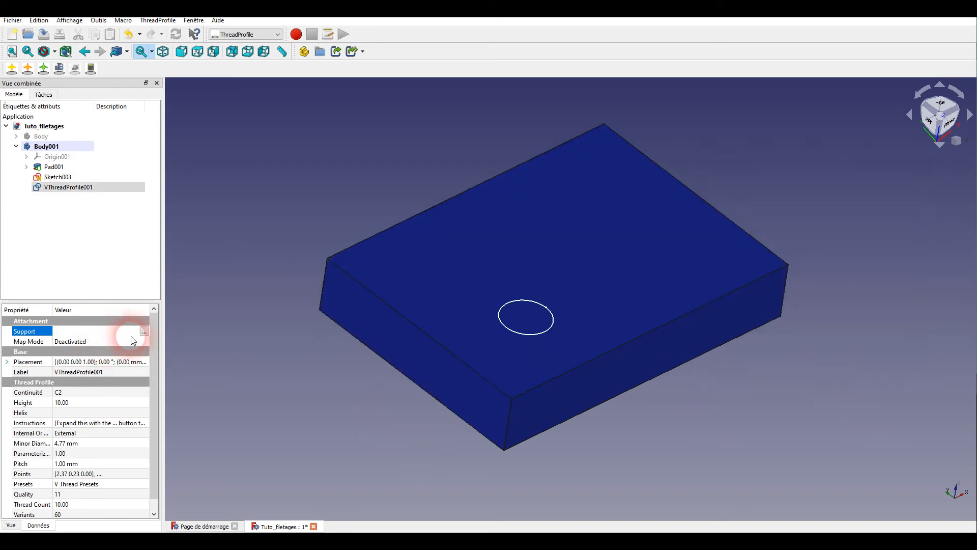
# Step: Set the V thread profile's attachment support to Sketch003
pyautogui.click(144, 331)
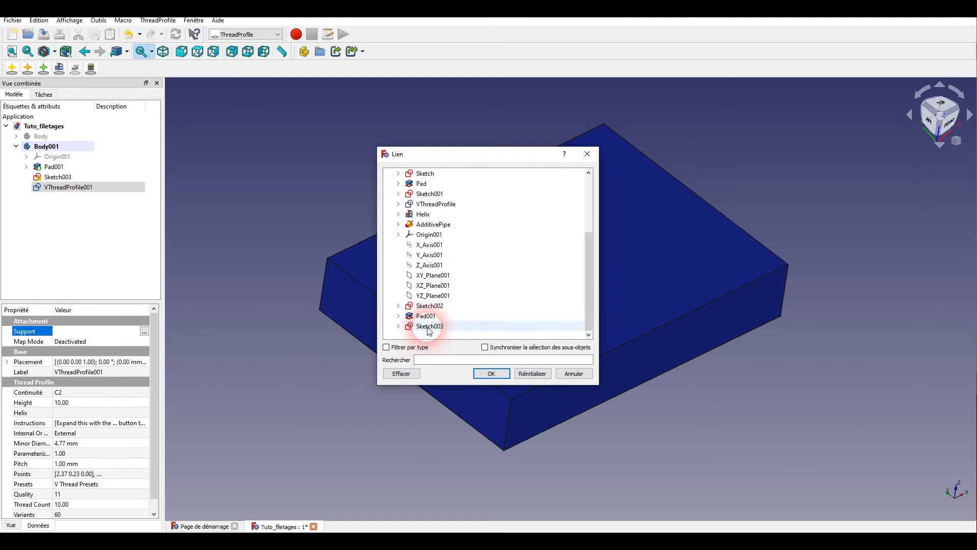
pyautogui.moveTo(488, 157); pyautogui.dragTo(808, 176)
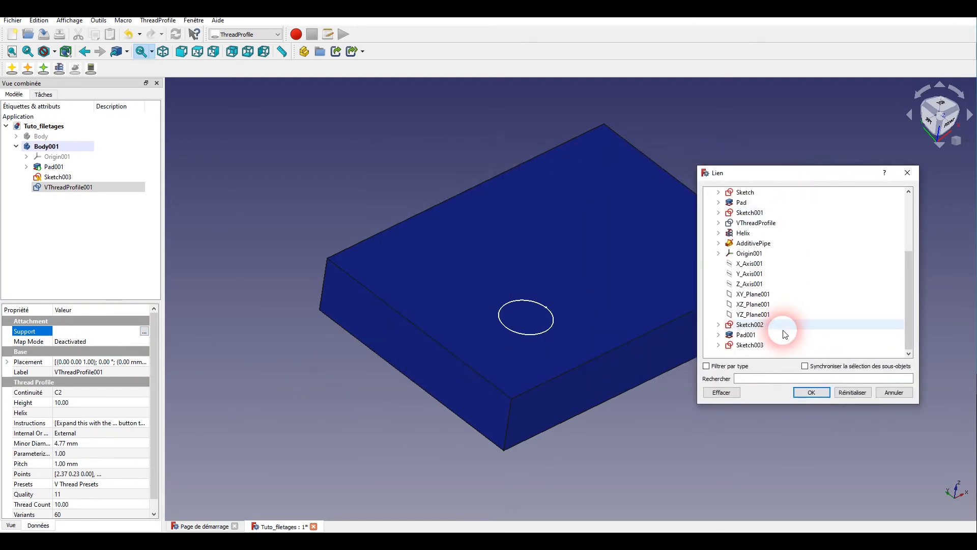
pyautogui.click(748, 345)
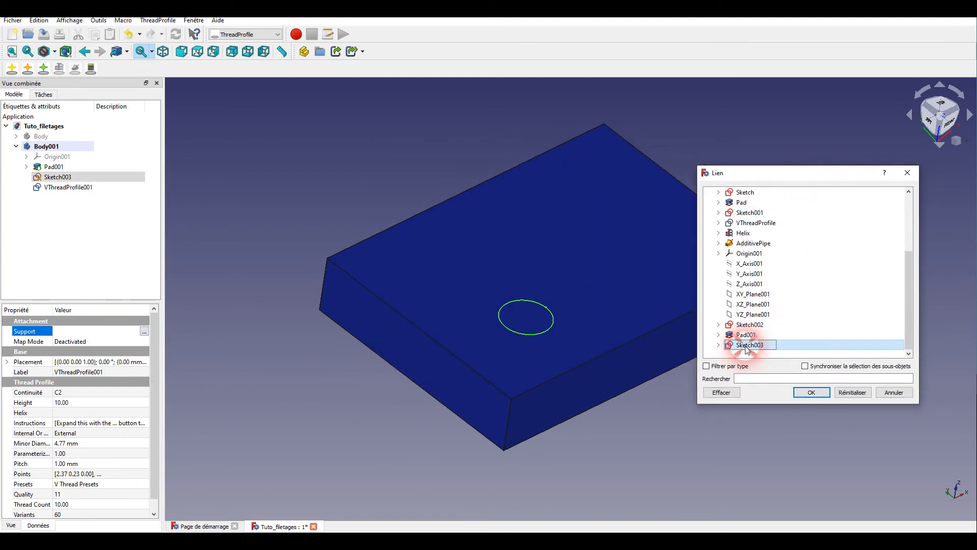
pyautogui.click(813, 392)
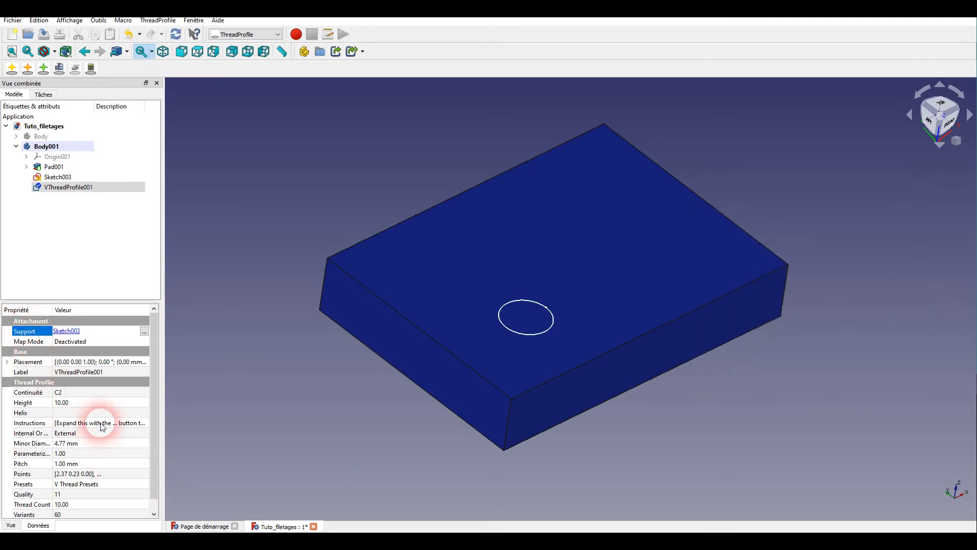
# Step: Set the V thread profile's height to 15 and its thread type to Internal
pyautogui.click(76, 403)
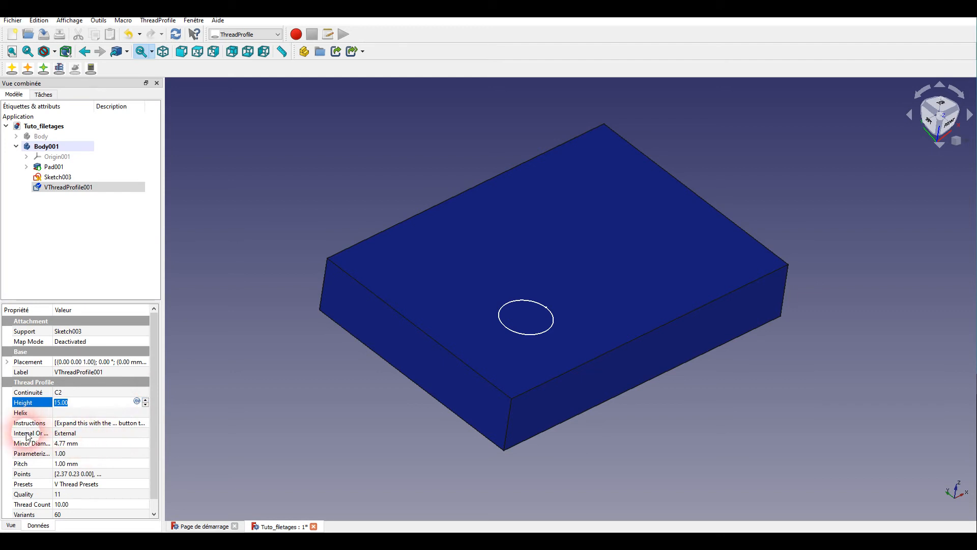
pyautogui.click(66, 435)
pyautogui.click(70, 434)
pyautogui.click(68, 441)
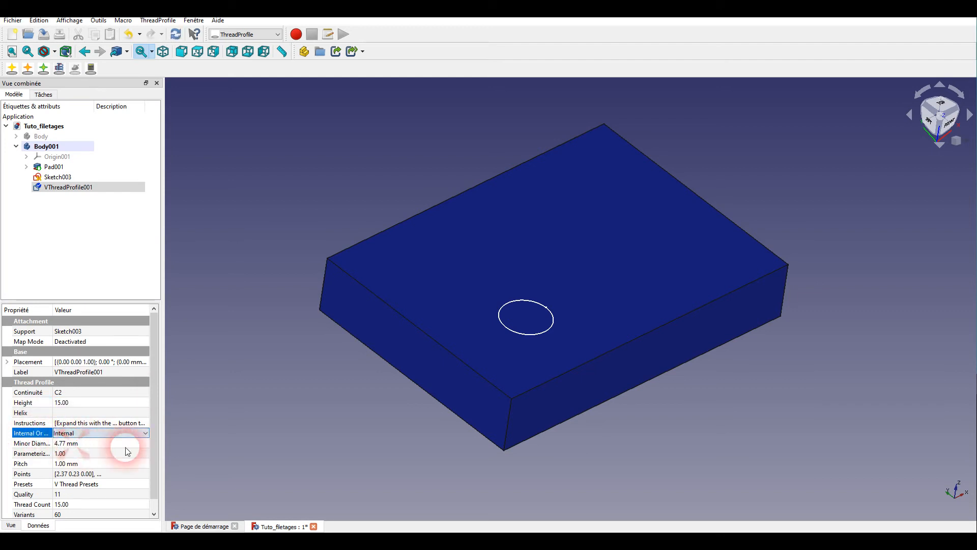
# Step: Apply the M14 Fine 1.25 preset to the V thread profile
pyautogui.moveTo(156, 439); pyautogui.dragTo(152, 467)
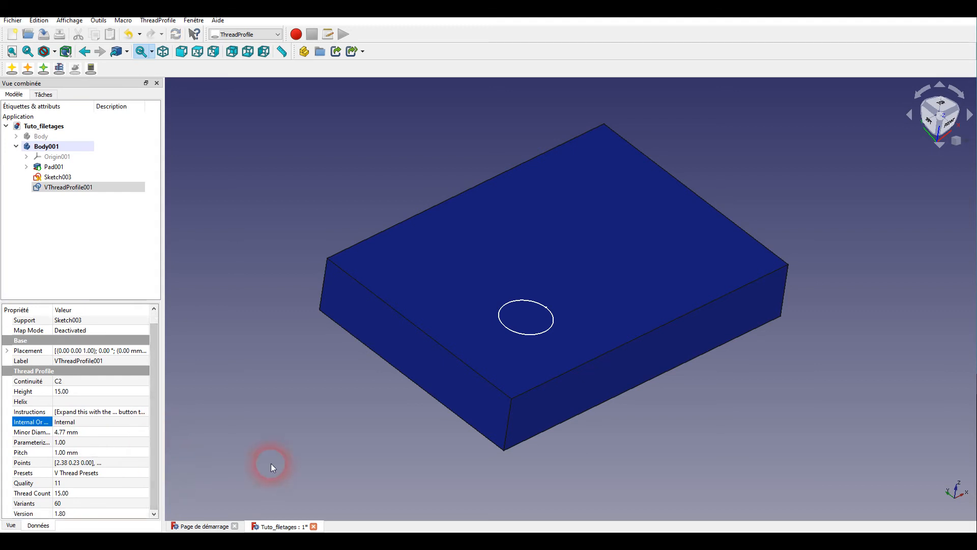
pyautogui.click(112, 472)
pyautogui.click(112, 473)
pyautogui.scroll(-3, 106, 446)
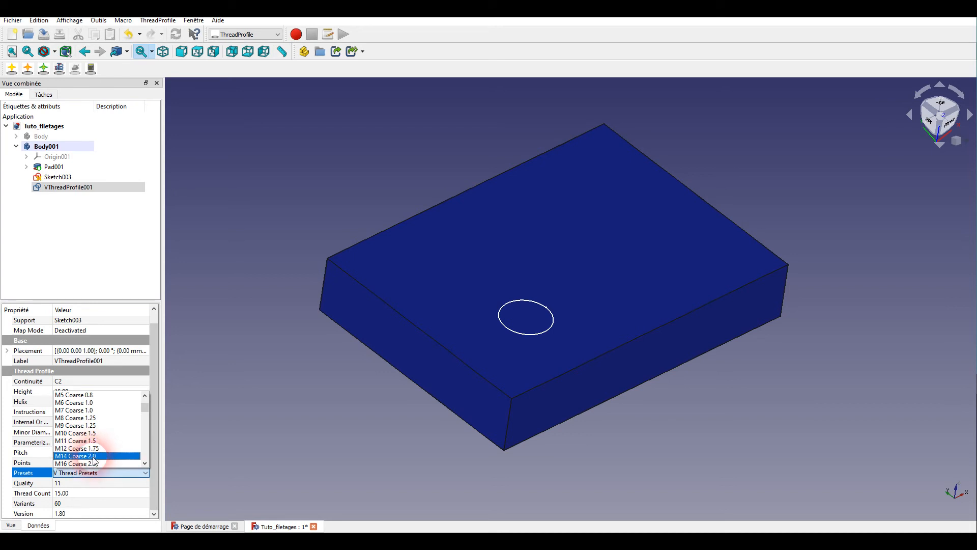
pyautogui.scroll(-10, 99, 455)
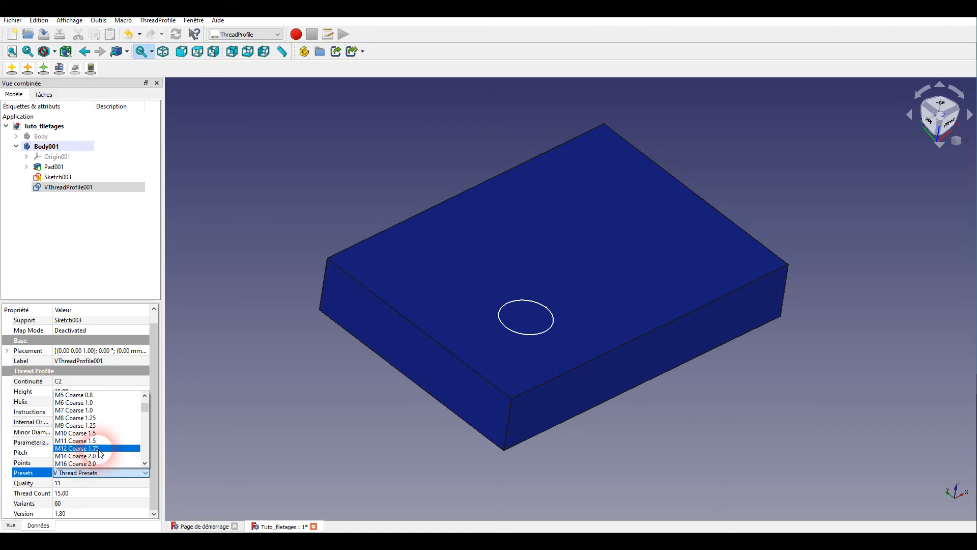
pyautogui.scroll(-3, 104, 451)
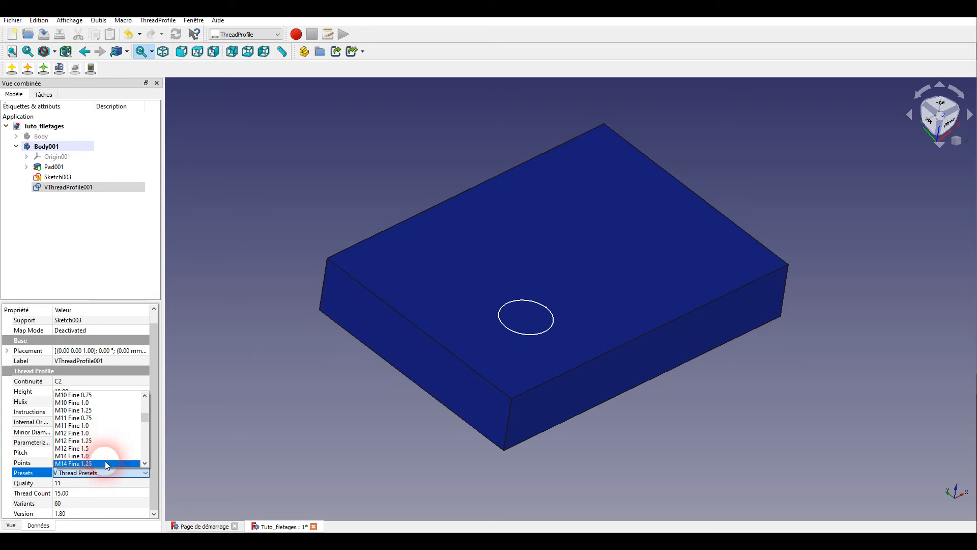
pyautogui.click(105, 463)
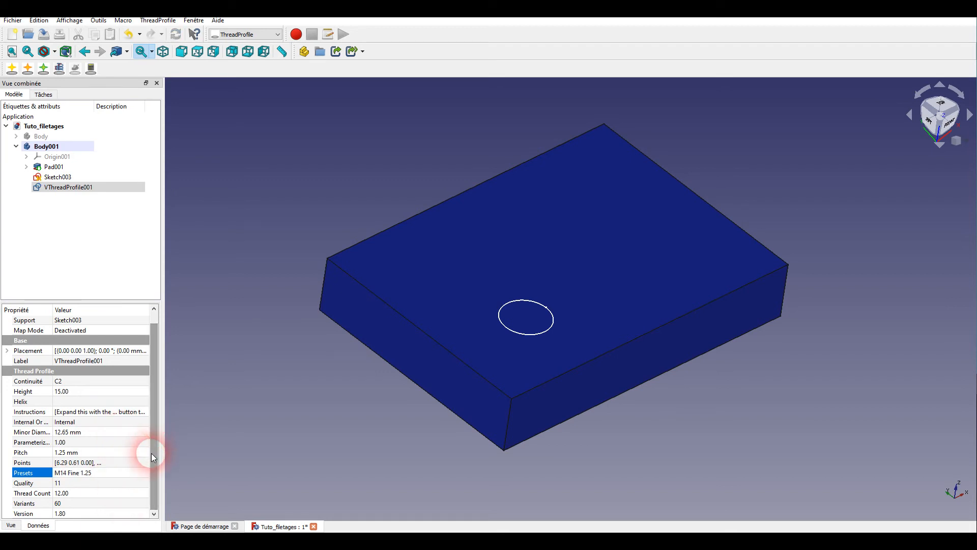
pyautogui.click(109, 504)
pyautogui.moveTo(463, 441); pyautogui.dragTo(371, 447, button='middle')
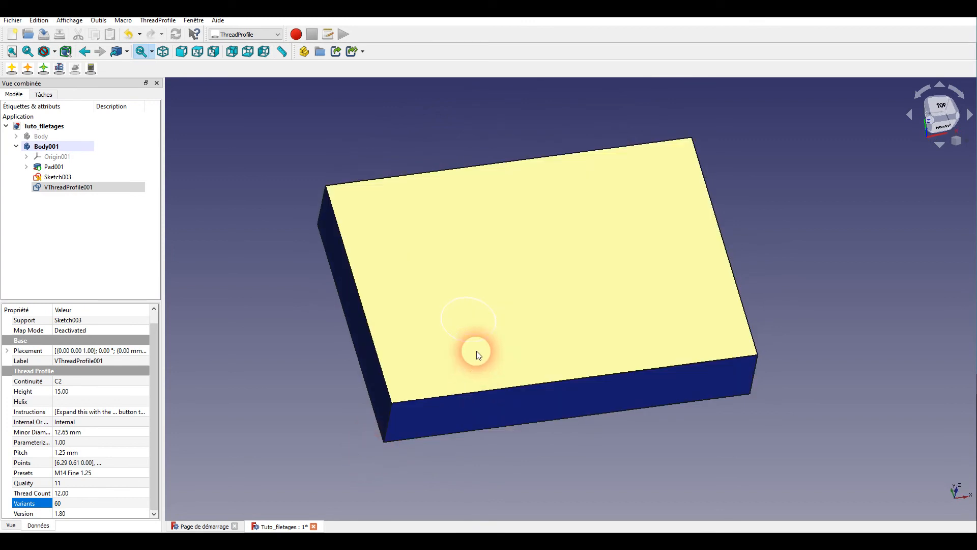
pyautogui.click(121, 366)
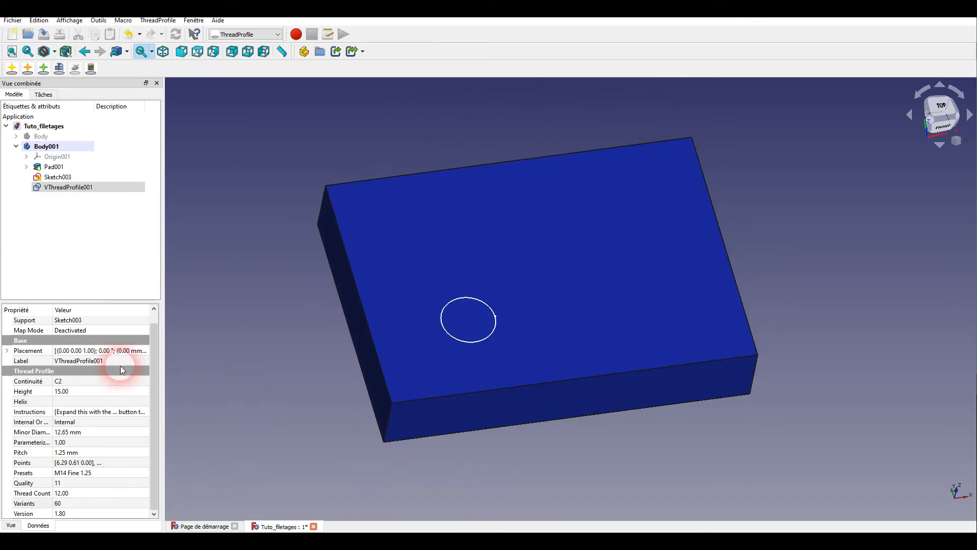
pyautogui.moveTo(154, 371); pyautogui.dragTo(154, 335)
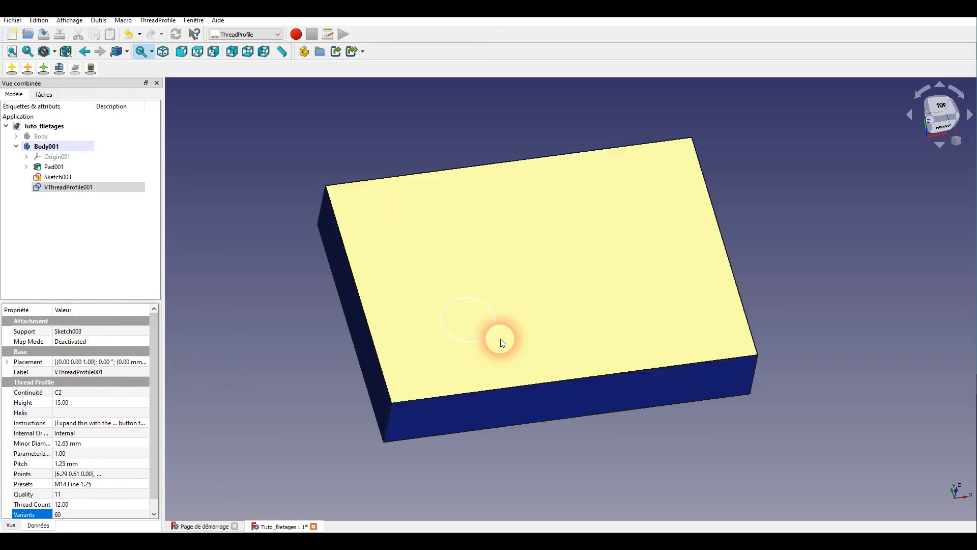
pyautogui.click(264, 438)
pyautogui.moveTo(263, 436); pyautogui.dragTo(285, 437, button='middle')
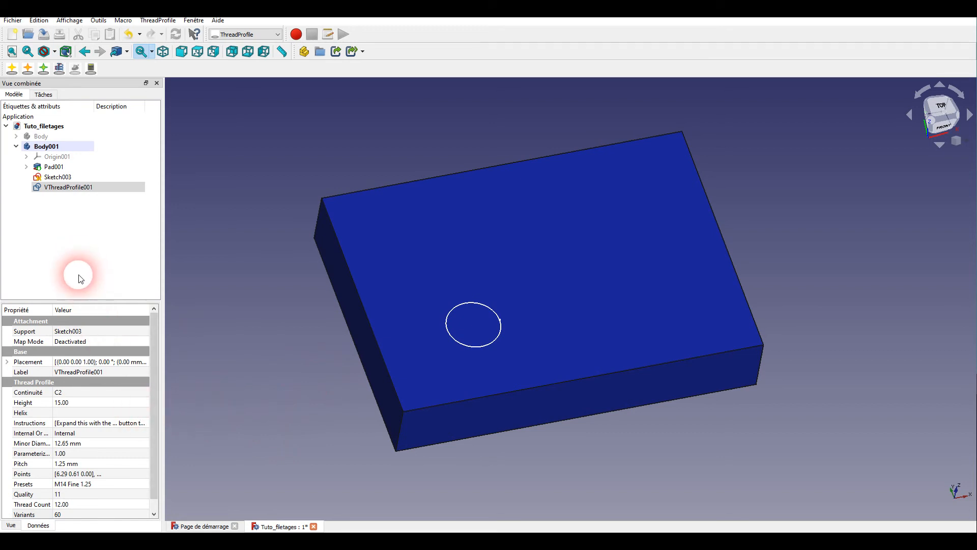
# Step: Create a helix from the V thread profile and sweep the profile along it to cut the internal thread in the block
pyautogui.click(59, 69)
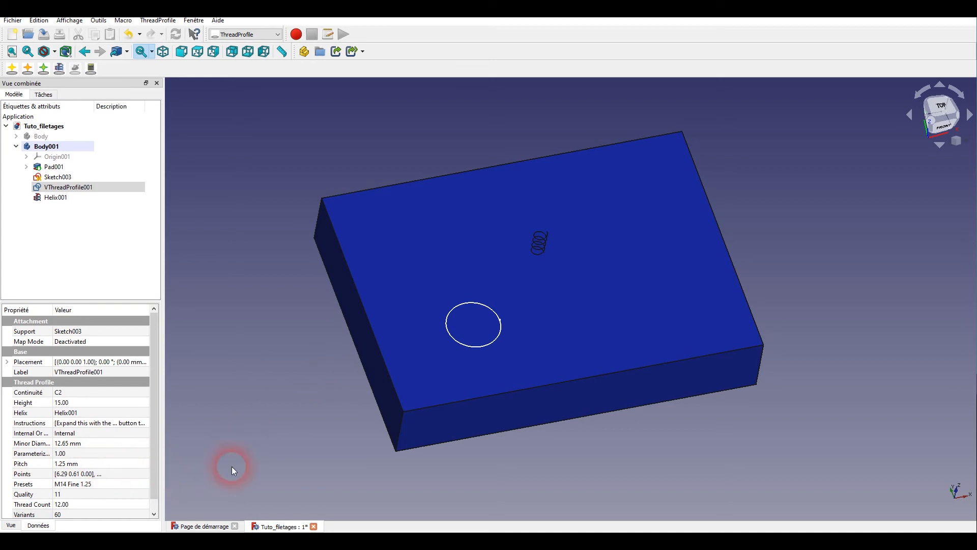
pyautogui.keyDown('ctrl'); pyautogui.click(60, 198); pyautogui.keyUp('ctrl')
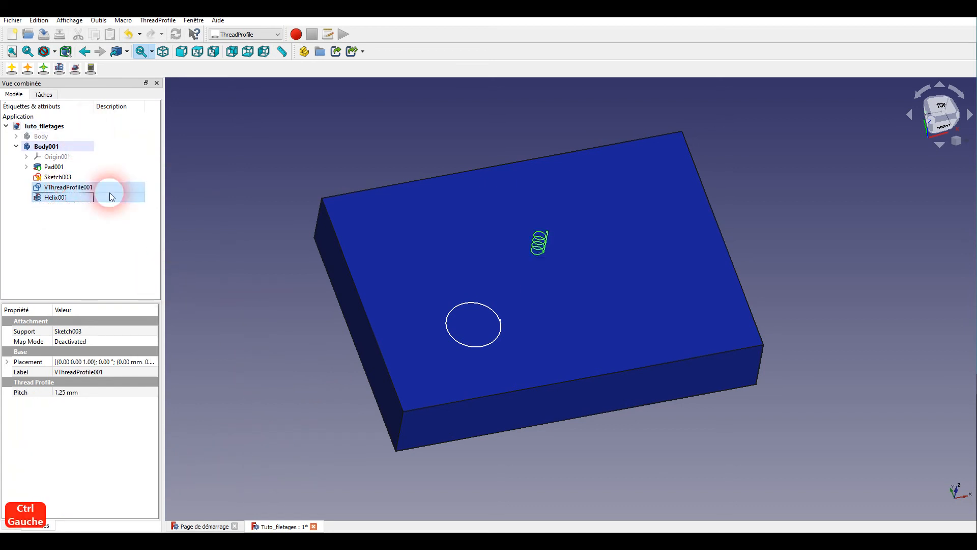
pyautogui.click(81, 71)
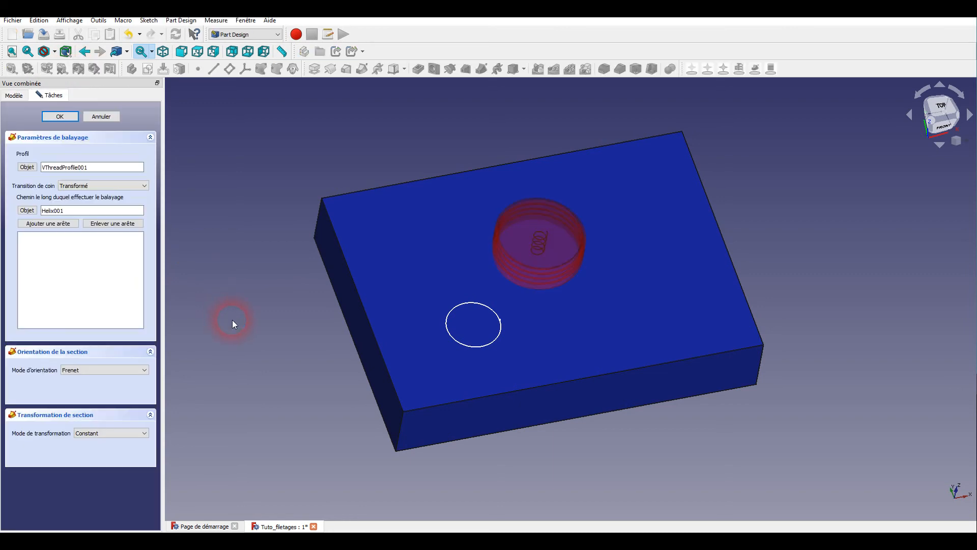
pyautogui.moveTo(233, 324); pyautogui.dragTo(381, 432, button='middle')
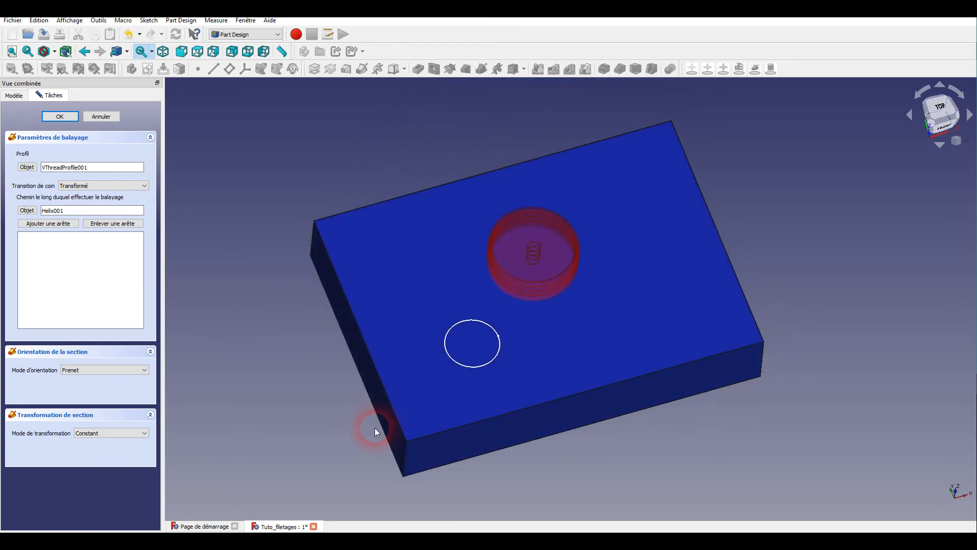
pyautogui.click(59, 116)
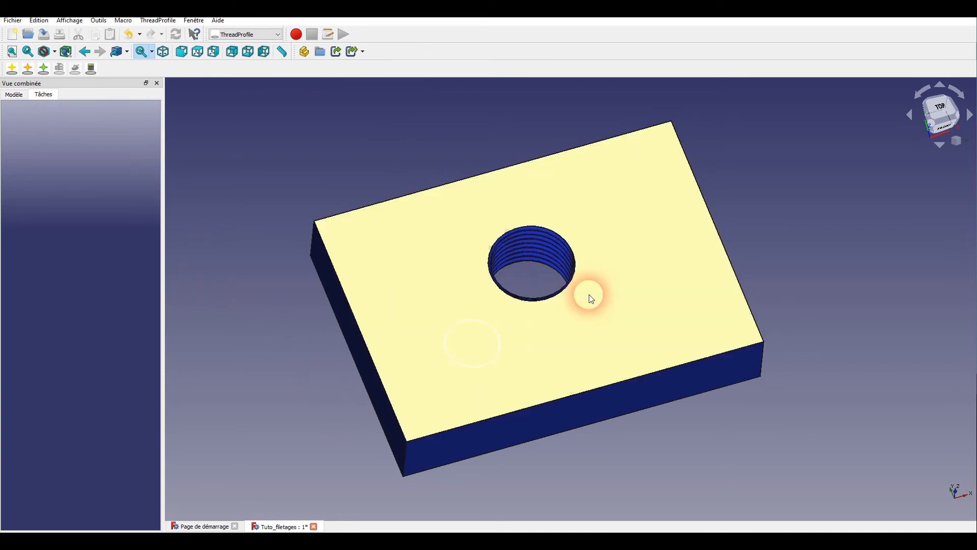
# Step: Show the hidden bolt body together with the threaded block
pyautogui.moveTo(760, 186); pyautogui.dragTo(805, 201, button='middle')
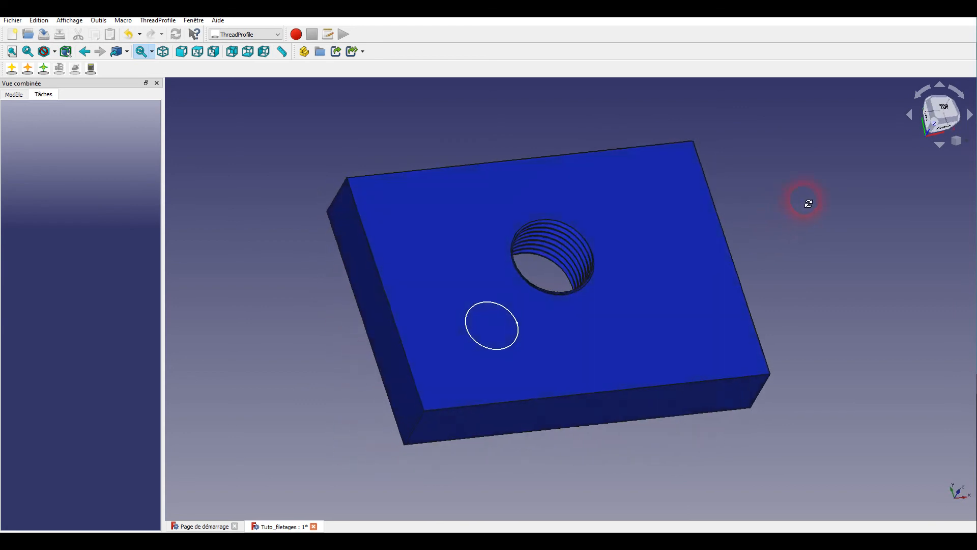
pyautogui.click(341, 398)
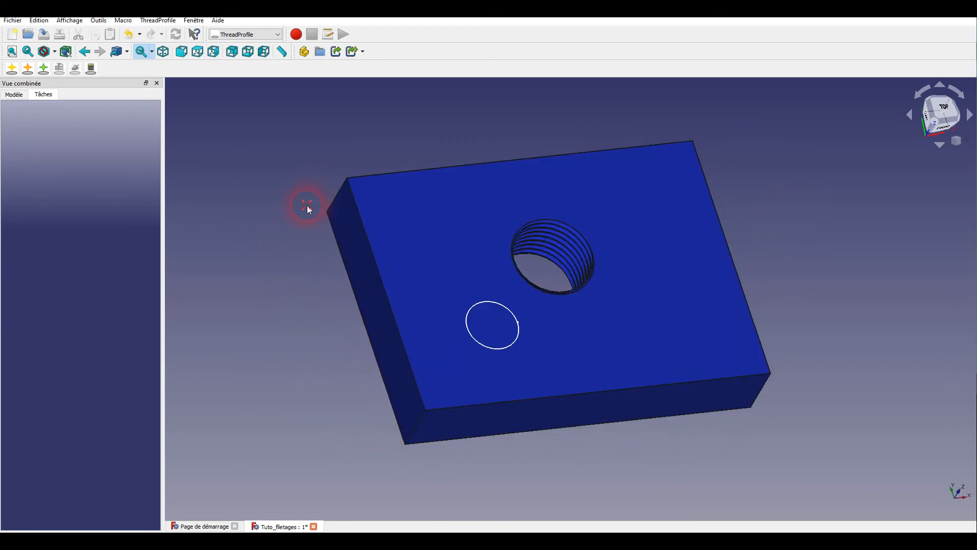
pyautogui.moveTo(308, 209); pyautogui.dragTo(286, 229, button='middle')
pyautogui.moveTo(905, 330); pyautogui.dragTo(389, 207, button='middle')
pyautogui.click(15, 94)
pyautogui.click(323, 460)
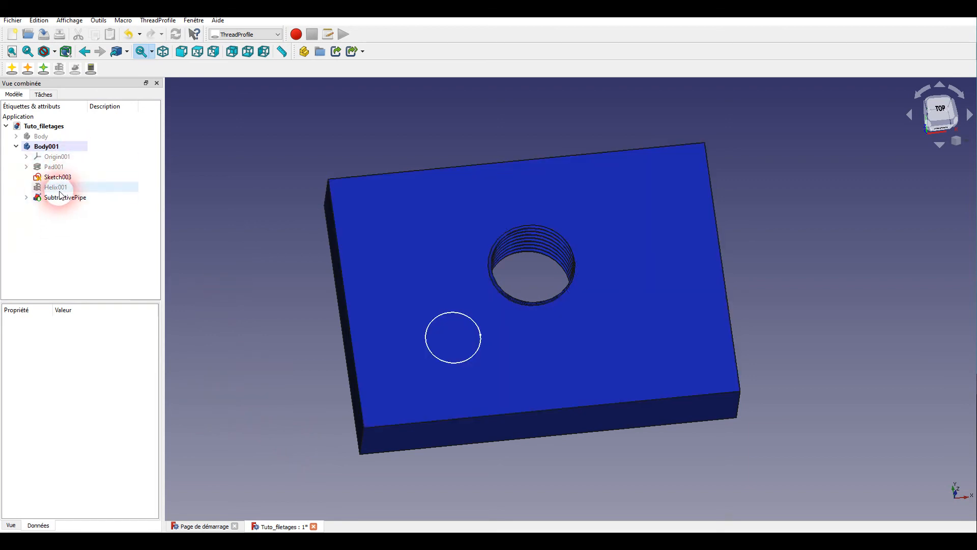
pyautogui.click(37, 137)
pyautogui.press('space')
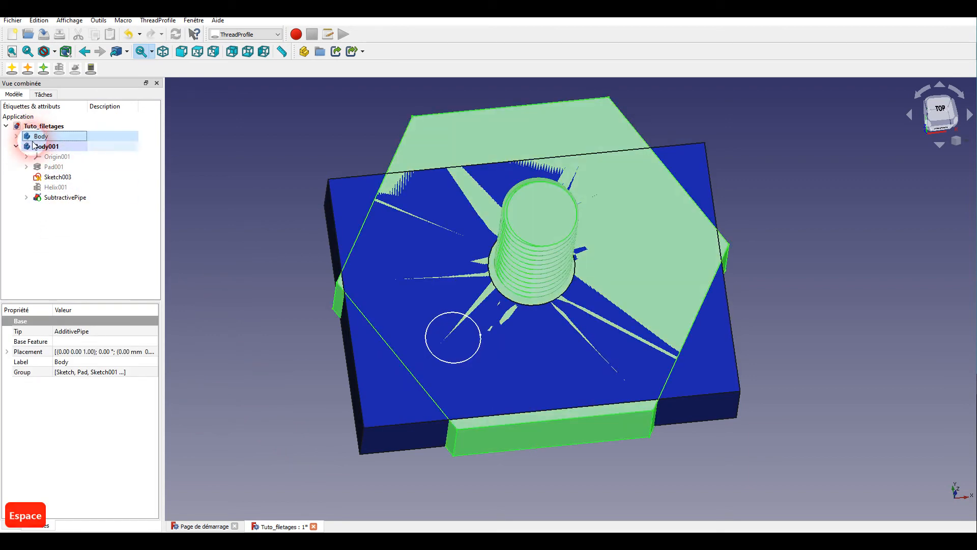
# Step: Transform the bolt body downward along its axis until the hexagonal head sits below the block with the shank through the threaded hole
pyautogui.moveTo(717, 448); pyautogui.dragTo(710, 423, button='middle')
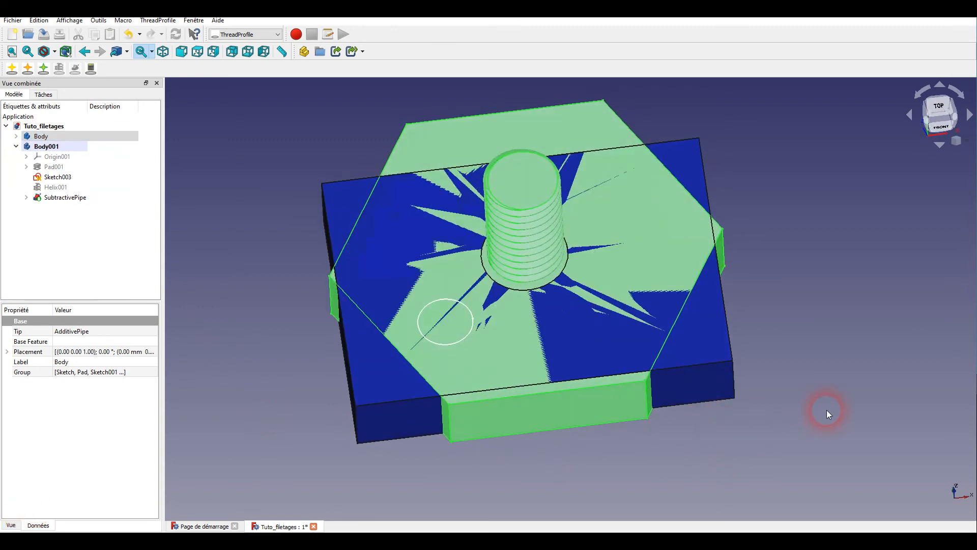
pyautogui.click(825, 412)
pyautogui.moveTo(788, 451); pyautogui.dragTo(731, 431, button='middle')
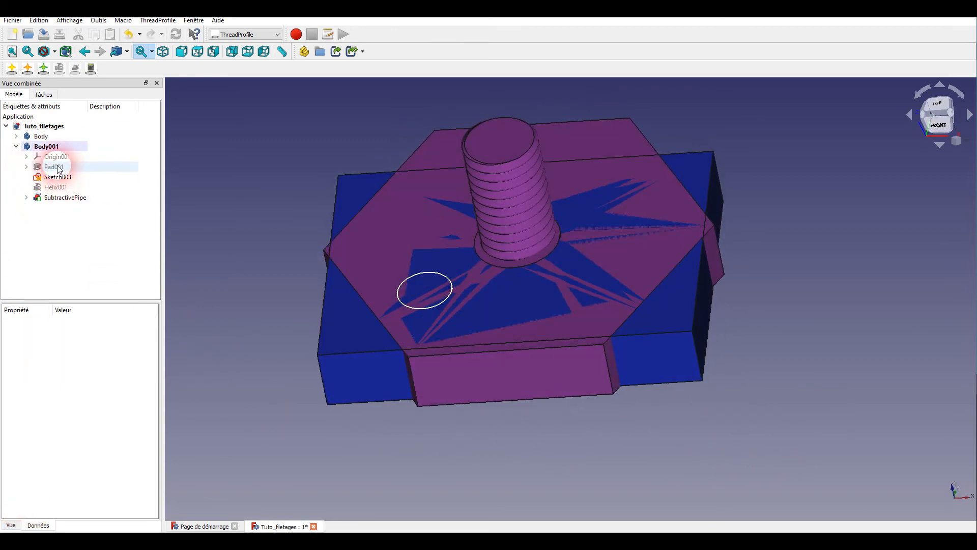
pyautogui.click(45, 139)
pyautogui.rightClick(45, 138)
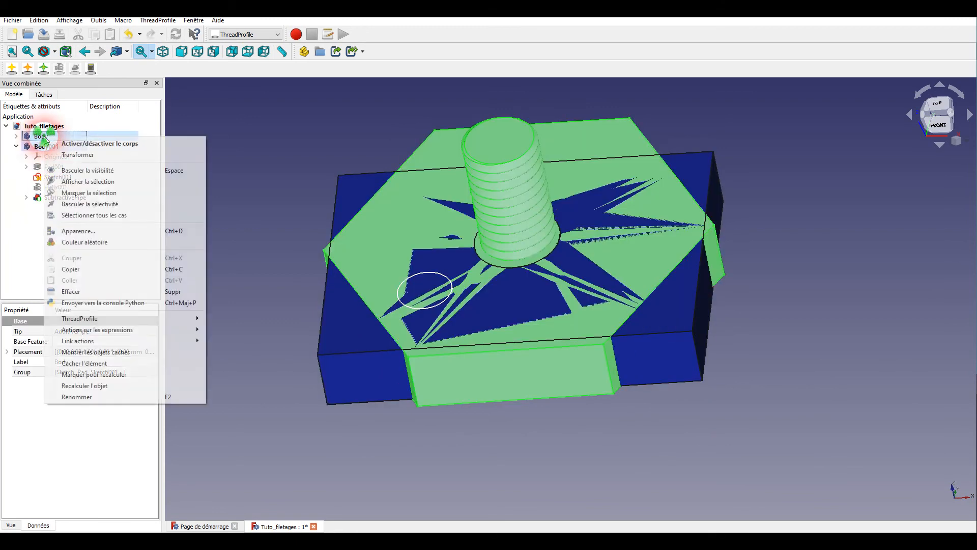
pyautogui.click(58, 154)
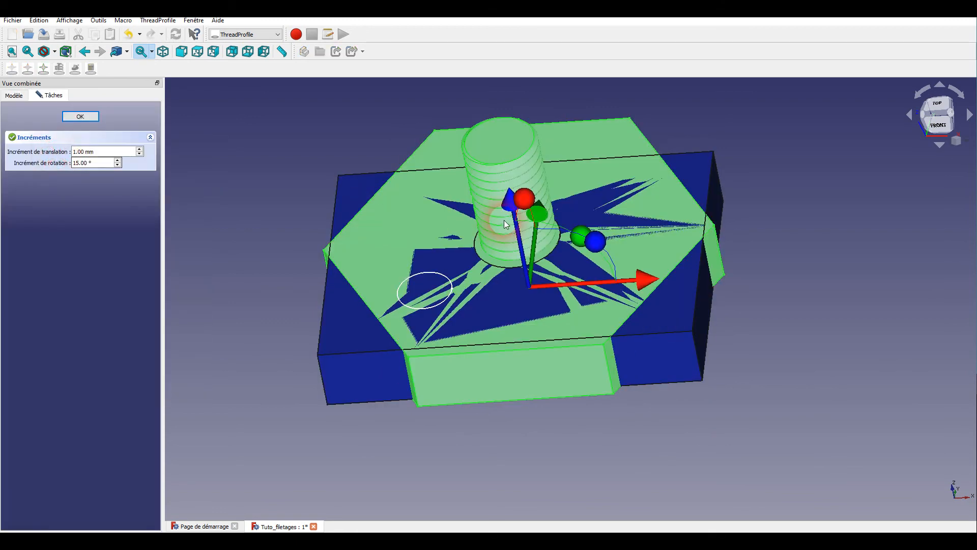
pyautogui.moveTo(509, 200); pyautogui.dragTo(524, 268)
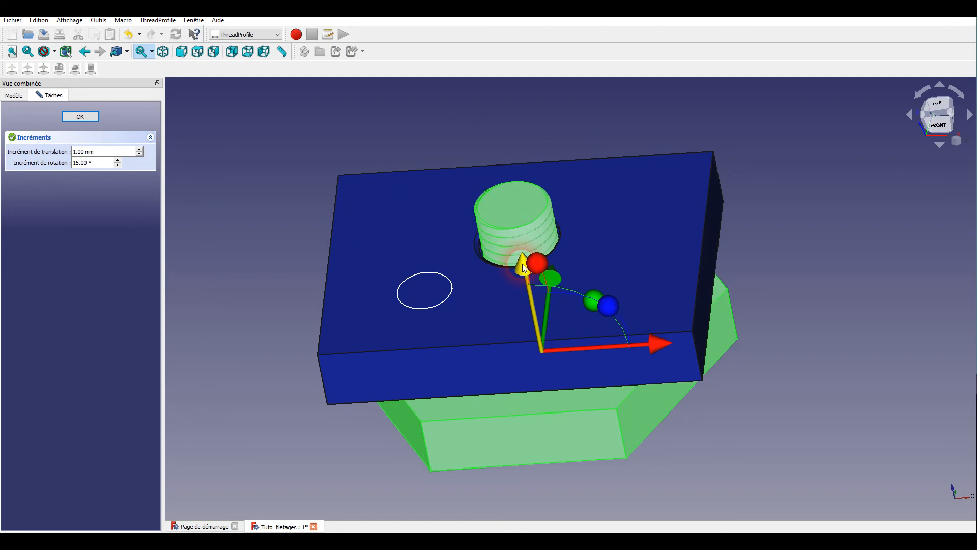
pyautogui.moveTo(823, 212); pyautogui.dragTo(832, 256, button='middle')
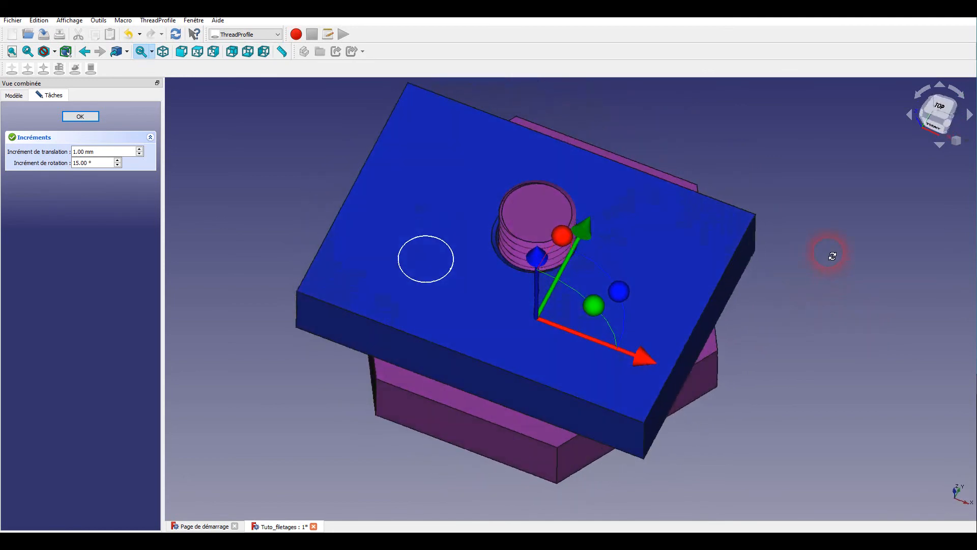
pyautogui.moveTo(719, 454); pyautogui.dragTo(517, 412, button='middle')
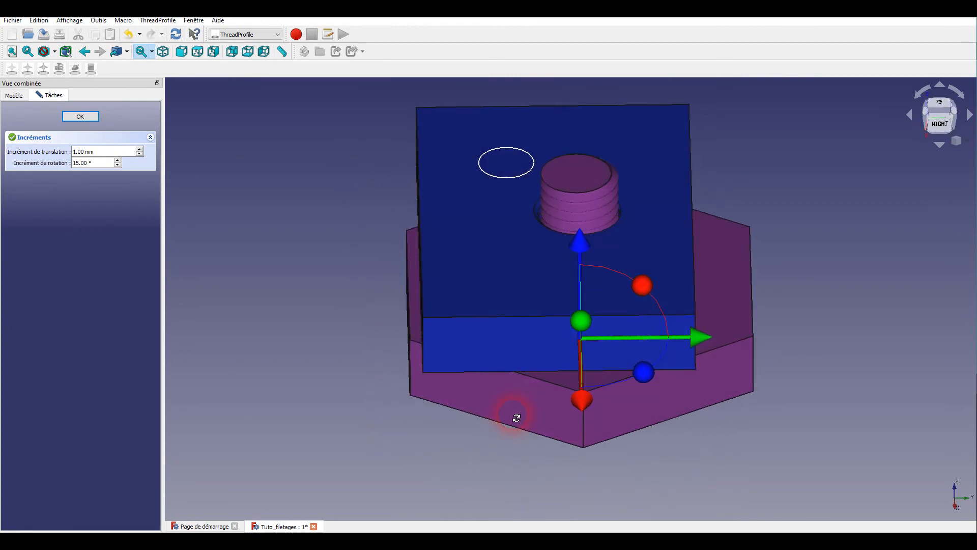
pyautogui.click(80, 116)
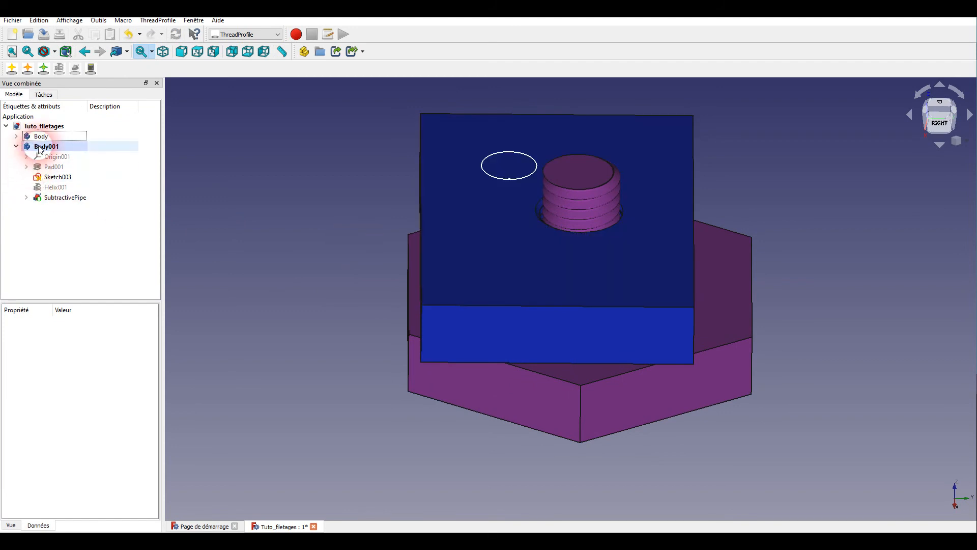
# Step: Set the transparency of the threaded block, Body001, to 70
pyautogui.click(40, 147)
pyautogui.rightClick(38, 148)
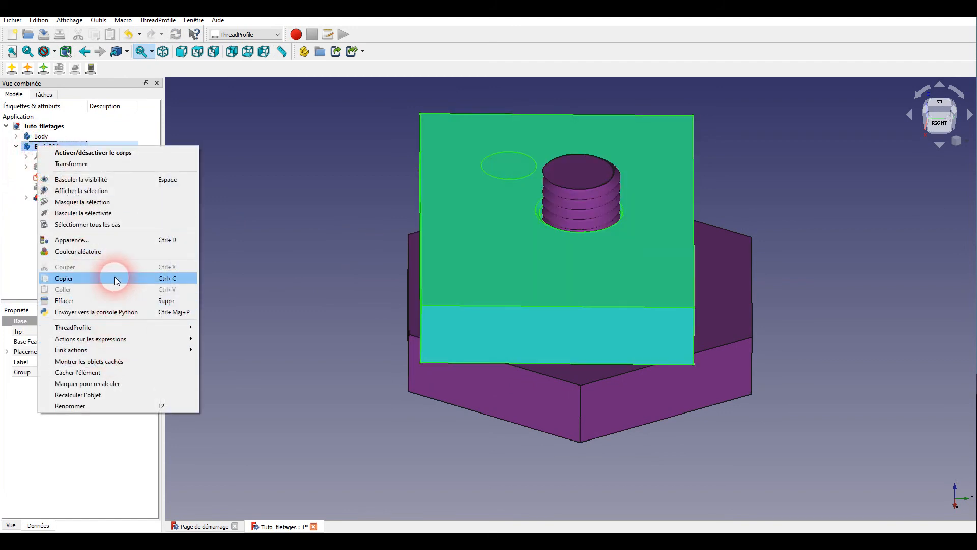
pyautogui.click(116, 248)
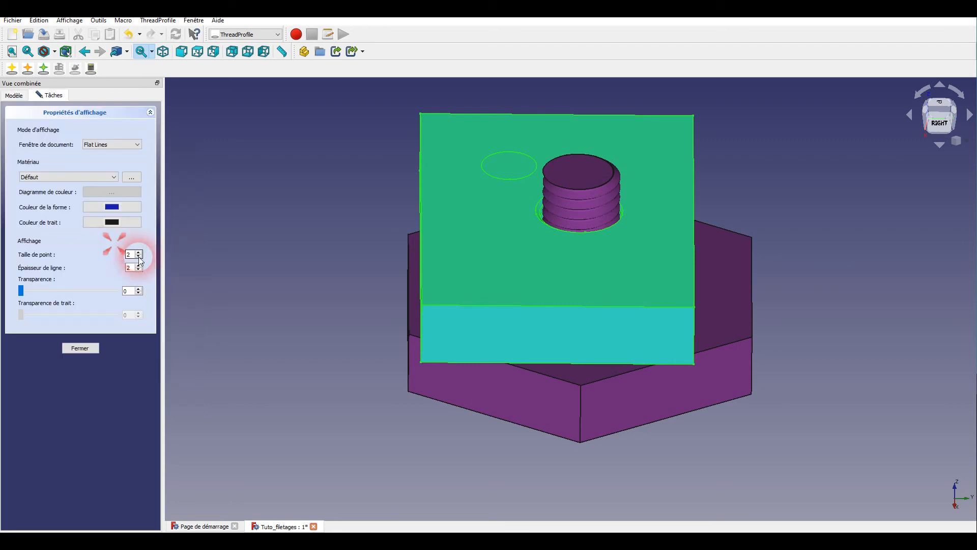
pyautogui.click(23, 291)
pyautogui.moveTo(24, 293); pyautogui.dragTo(87, 295)
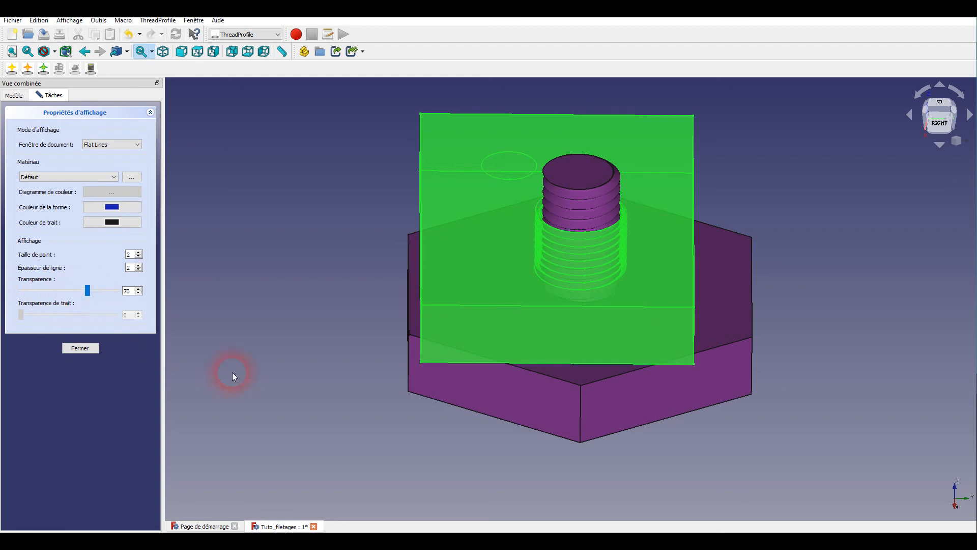
pyautogui.click(244, 379)
pyautogui.click(80, 348)
# Step: Examine the fit between the bolt's external thread and the block's internal thread from the side and from several angles
pyautogui.moveTo(465, 459); pyautogui.dragTo(653, 414)
pyautogui.moveTo(649, 411); pyautogui.dragTo(635, 412, button='middle')
pyautogui.scroll(3, 621, 253)
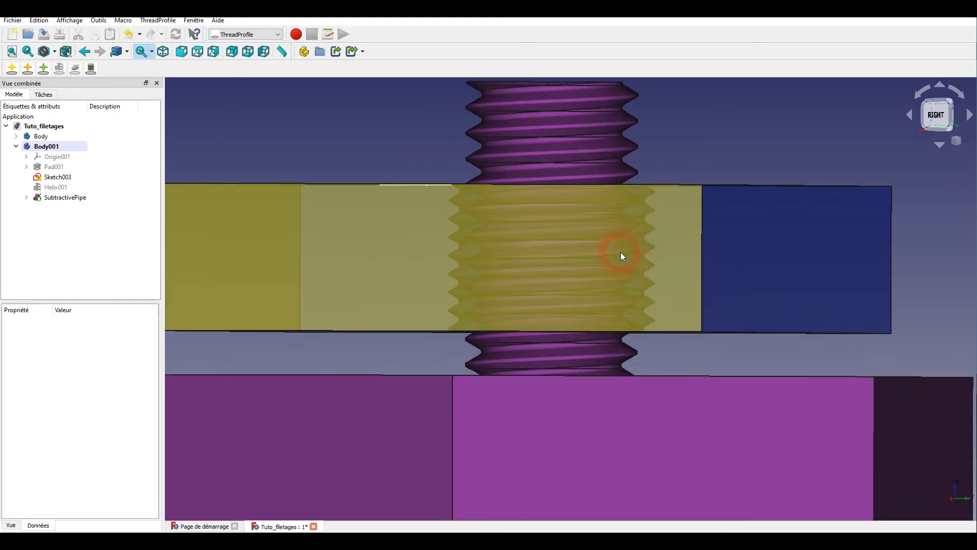
pyautogui.scroll(2, 621, 251)
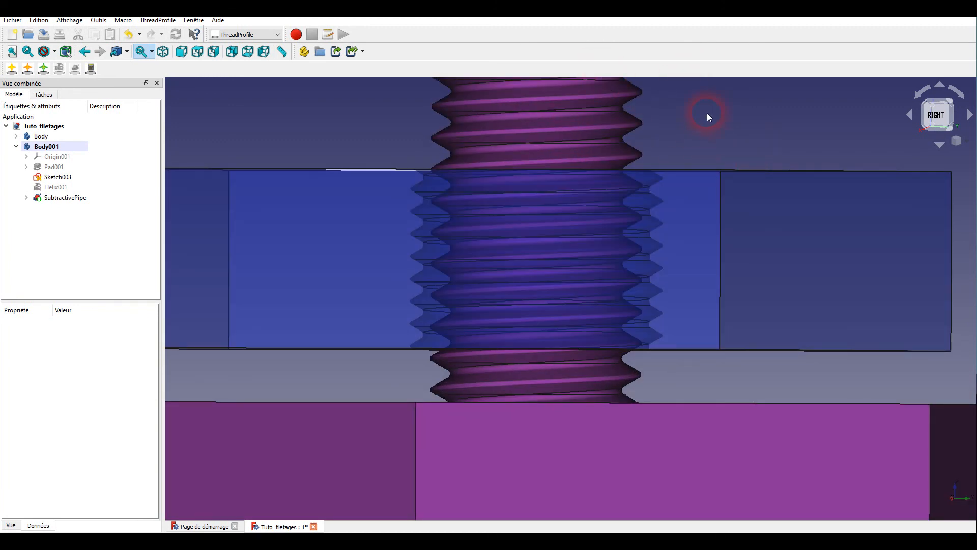
pyautogui.moveTo(660, 117); pyautogui.dragTo(689, 329, button='middle')
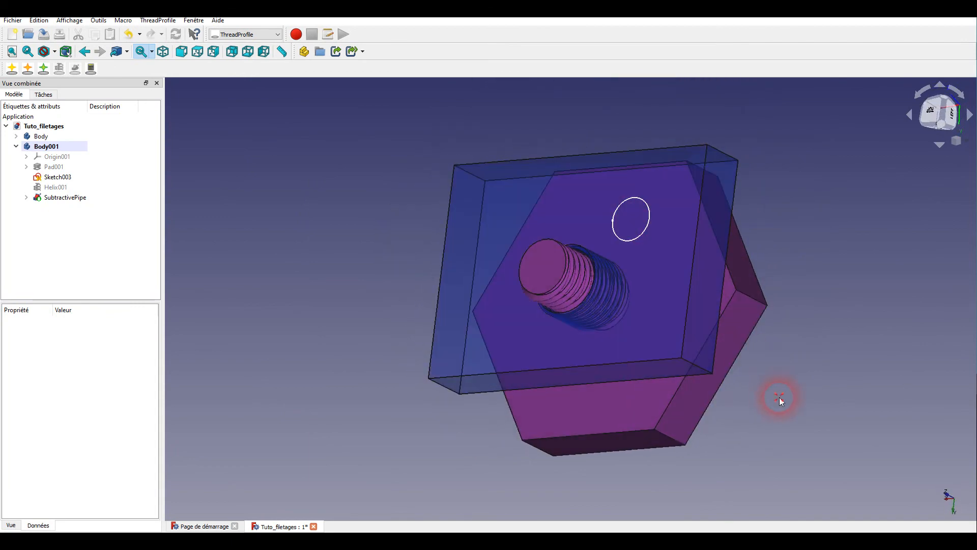
pyautogui.moveTo(436, 418); pyautogui.dragTo(229, 353, button='middle')
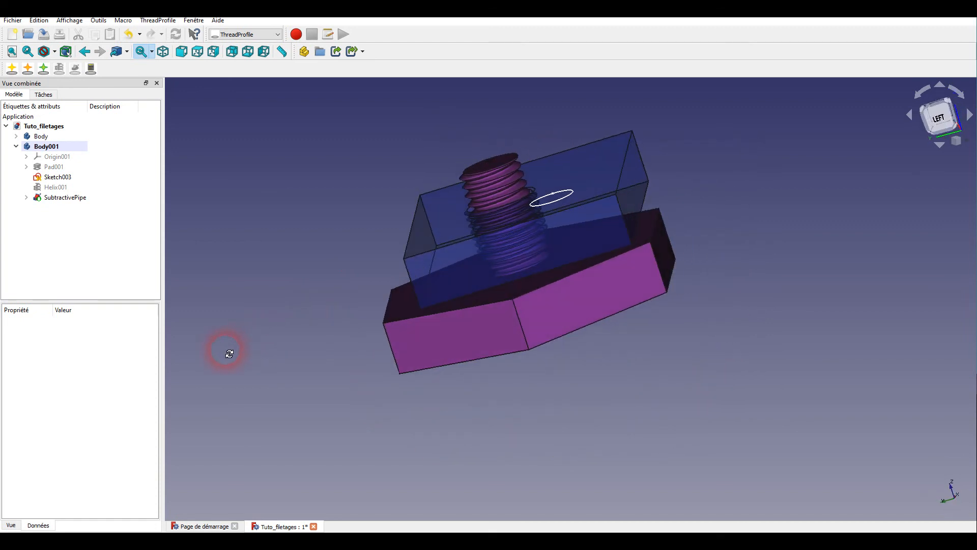
pyautogui.moveTo(737, 316); pyautogui.dragTo(610, 371, button='middle')
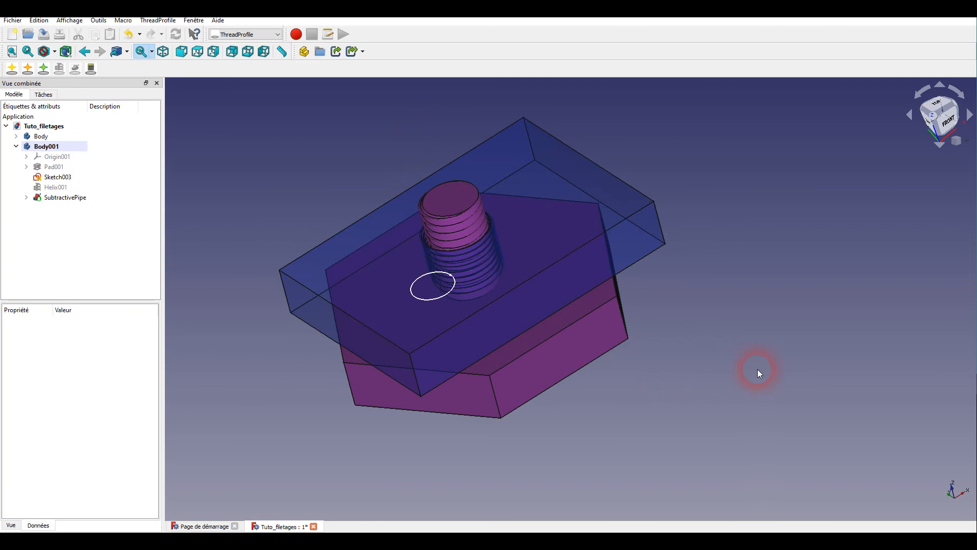
pyautogui.moveTo(716, 381); pyautogui.dragTo(694, 362, button='middle')
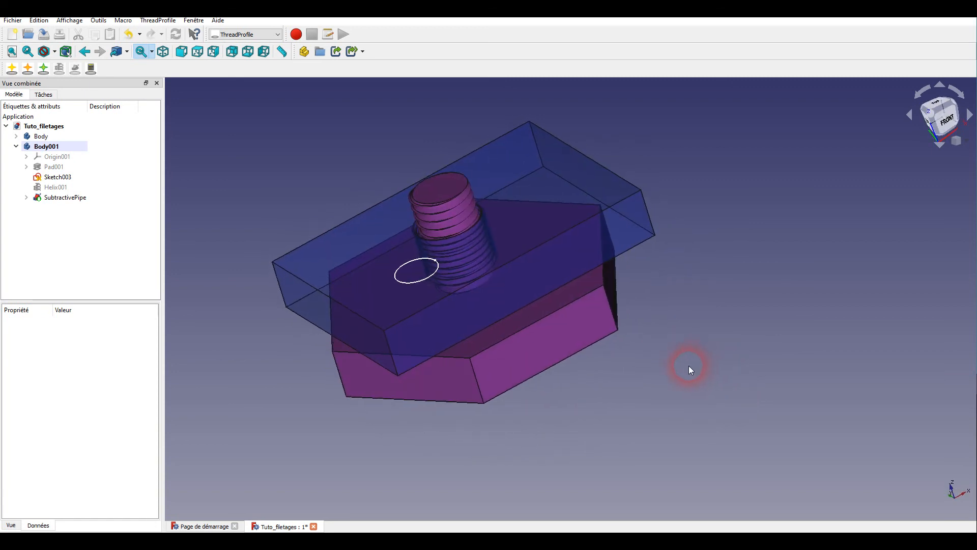